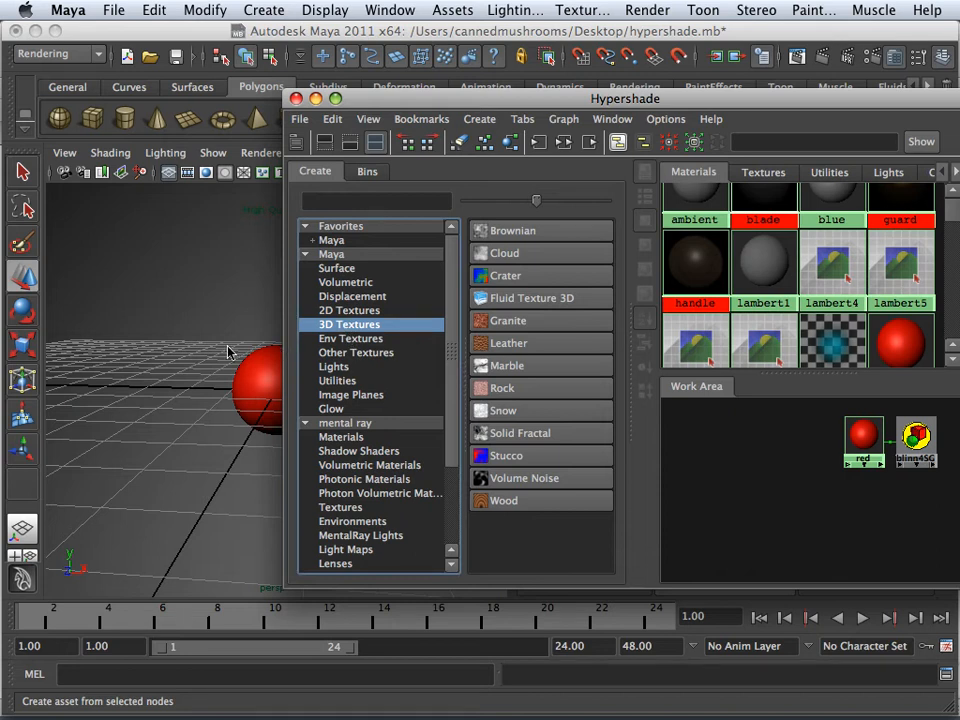
Step: Create a Volume Noise 3D texture and place its node beside the red material in the Hypershade work area
scroll(228, 351, up, 5)
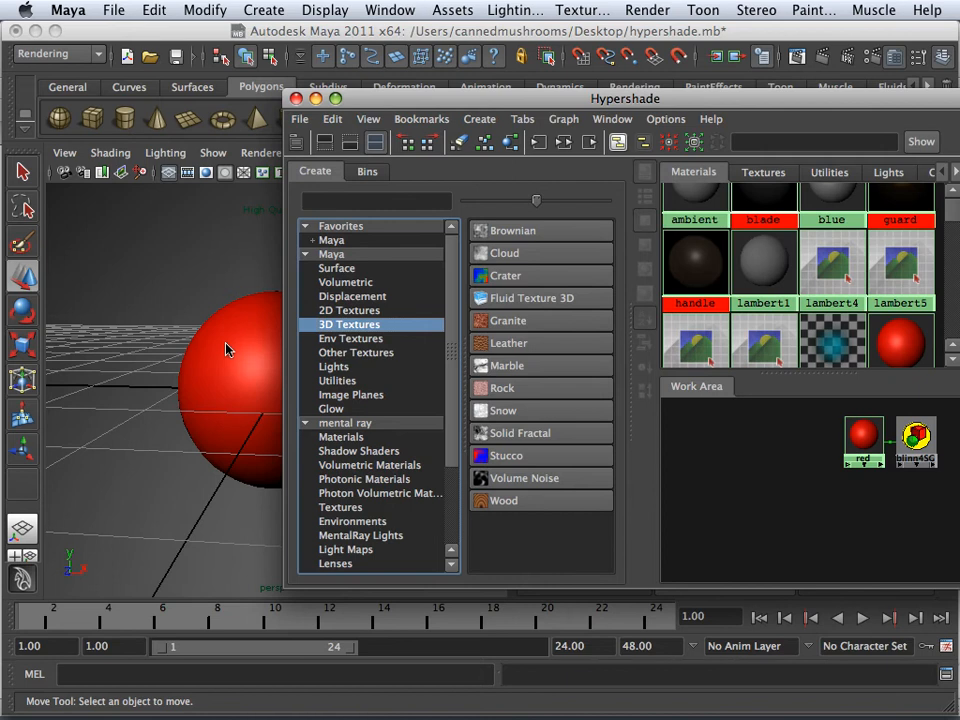
scroll(228, 350, up, 2)
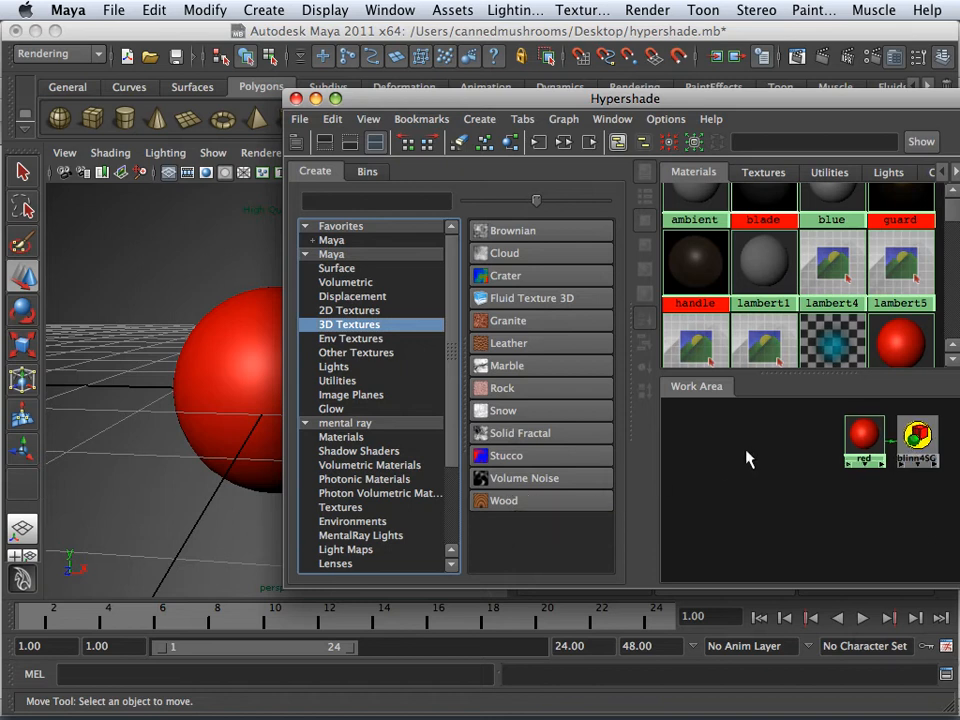
scroll(746, 458, up, 1)
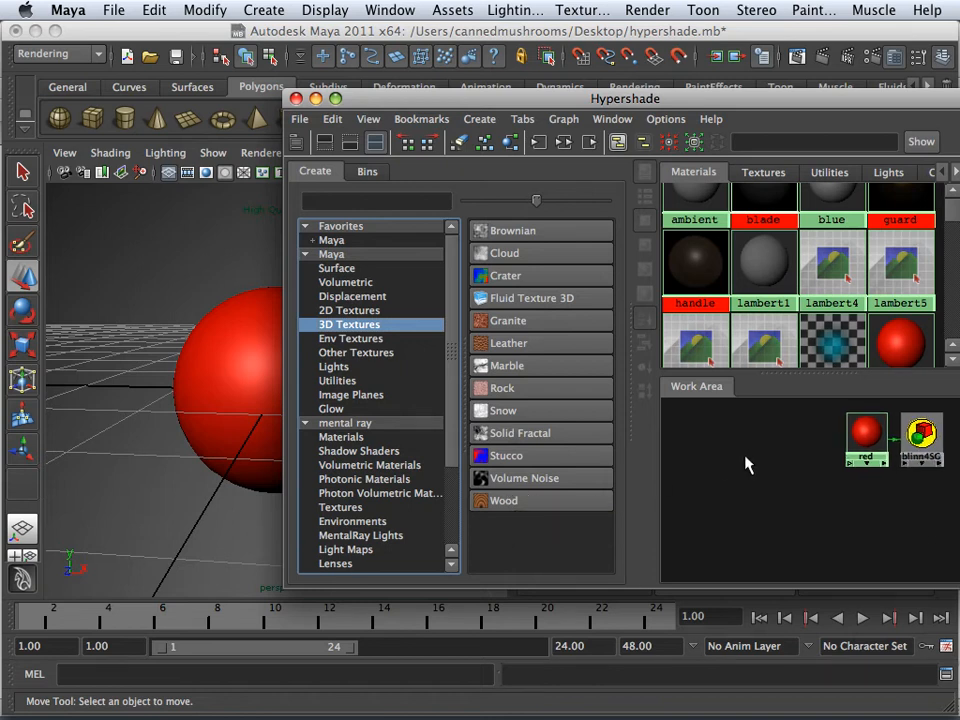
alt+middle_drag(746, 462, 717, 490)
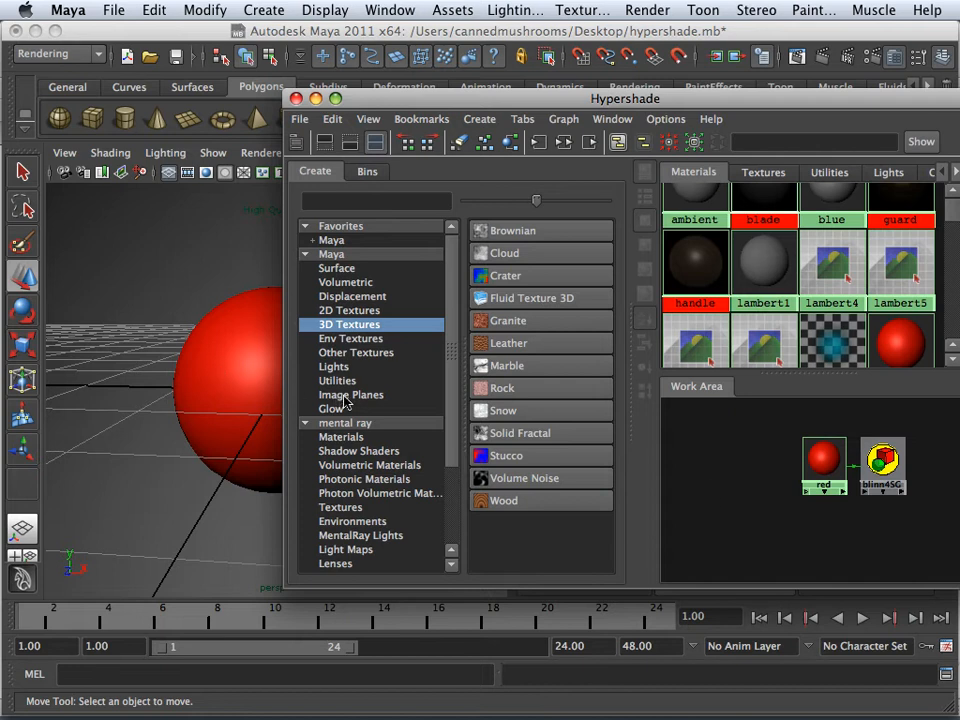
click(484, 484)
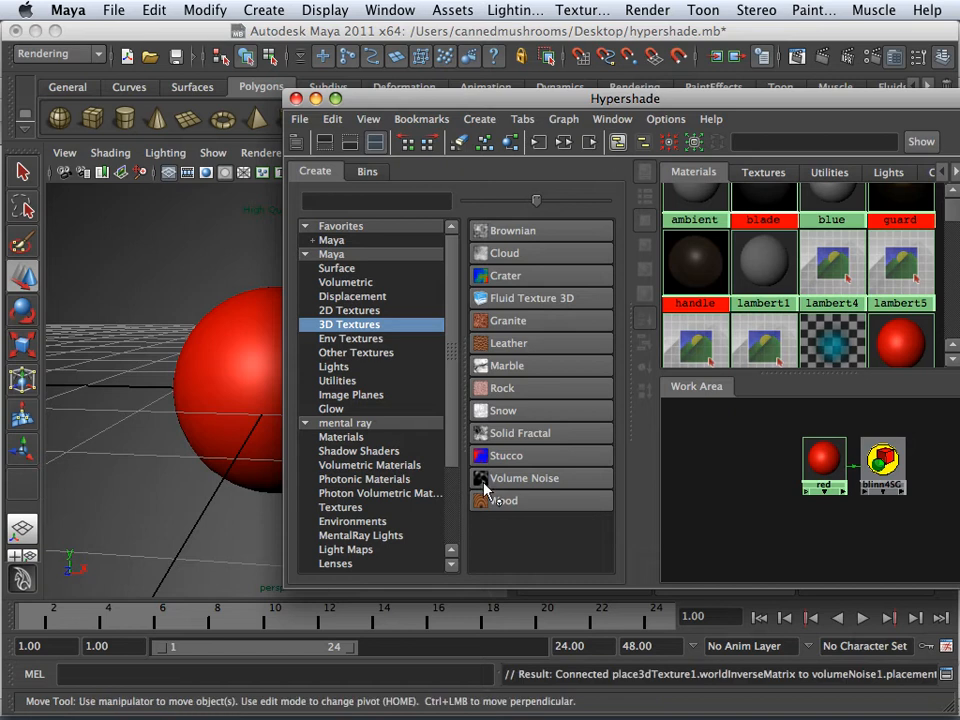
drag(686, 425, 749, 475)
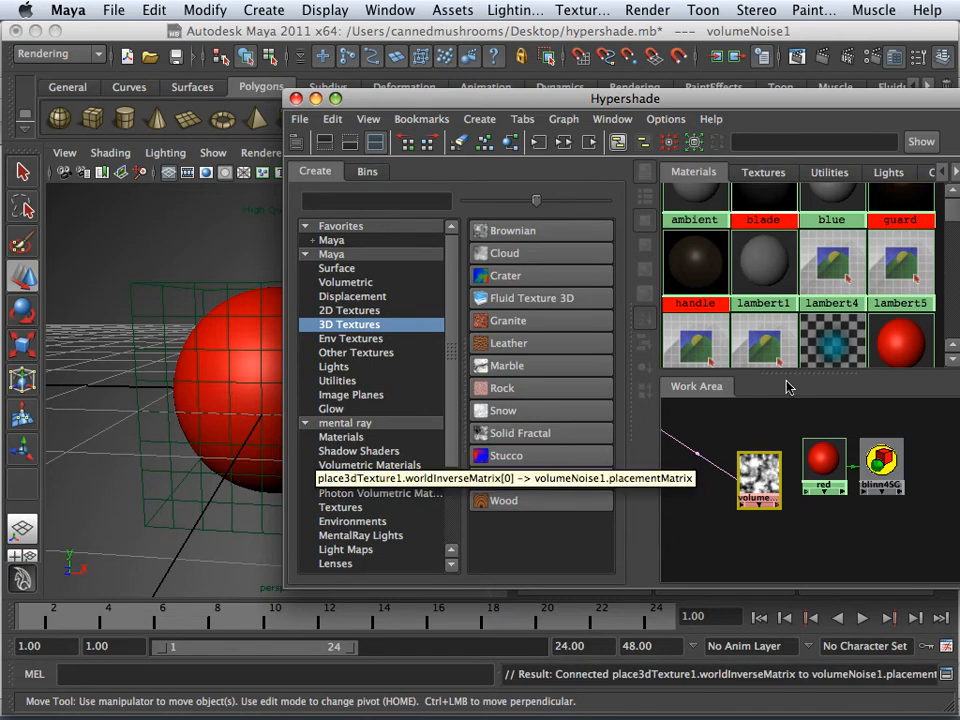
Step: Show the volume noise texture's attributes and set its noise type to Perlin Noise
key(ctrl+a)
drag(766, 115, 346, 69)
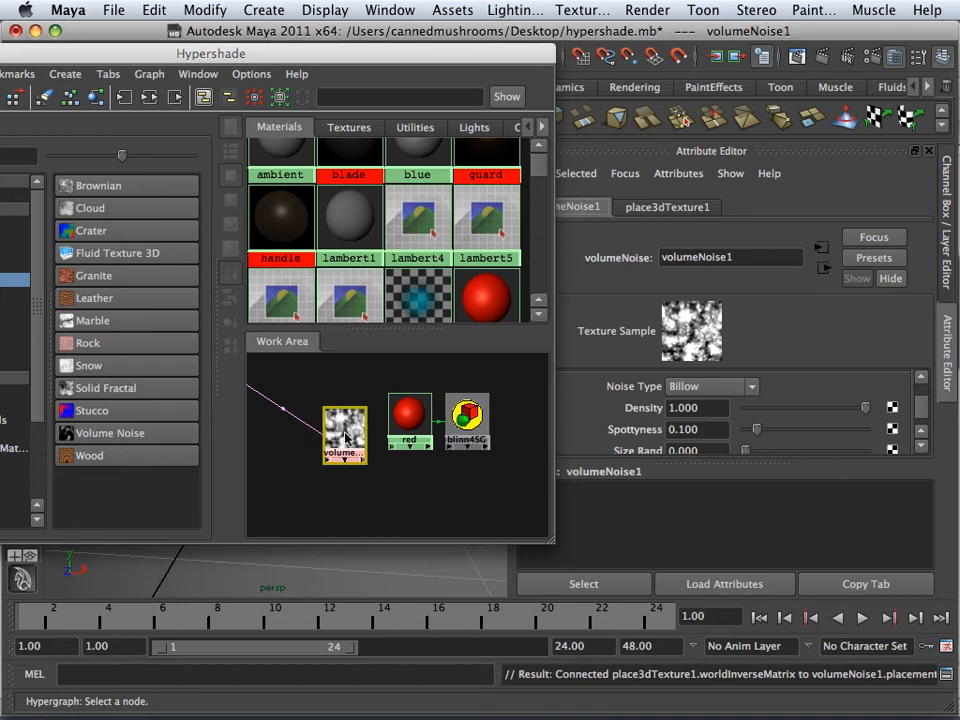
mouse_move(340, 437)
middle_down()
mouse_move(461, 466)
mouse_move(705, 412)
middle_up()
scroll(786, 381, up, 3)
scroll(760, 380, down, 2)
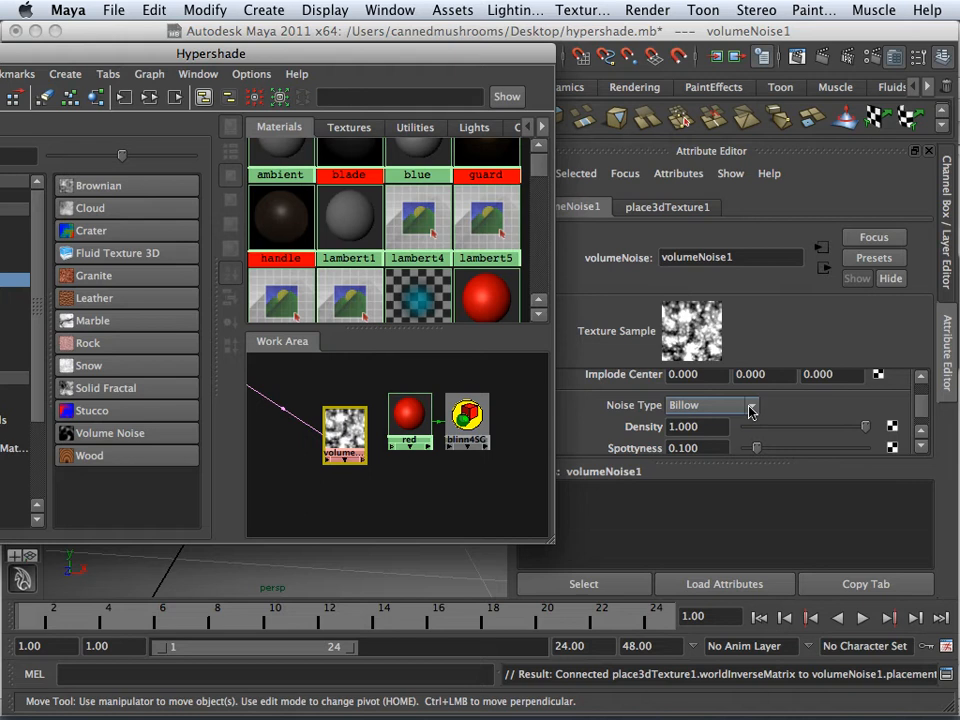
click(751, 407)
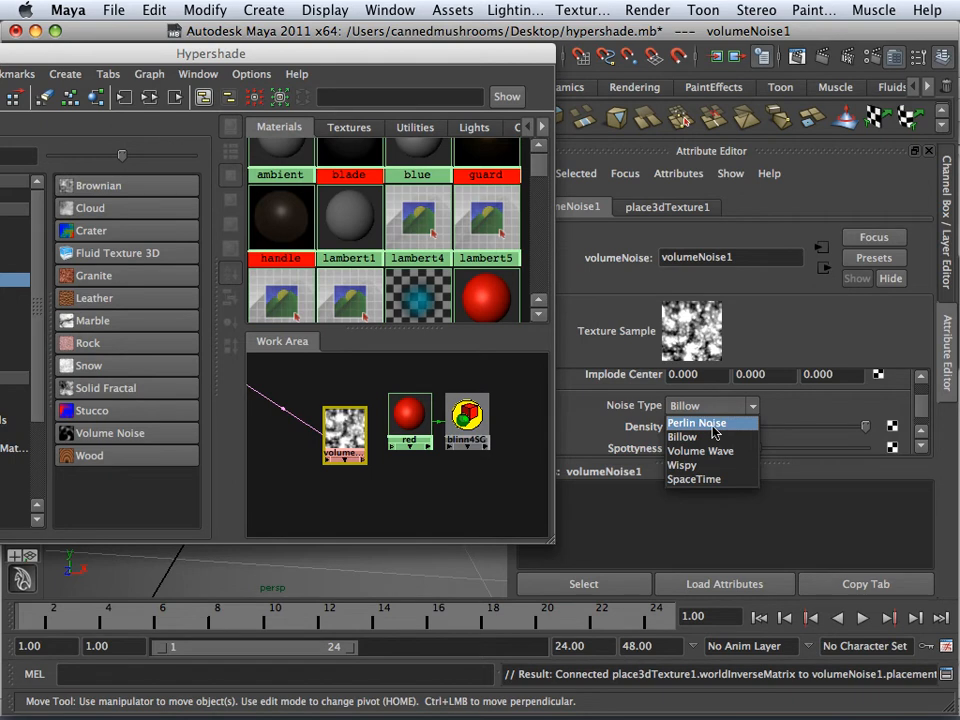
click(713, 424)
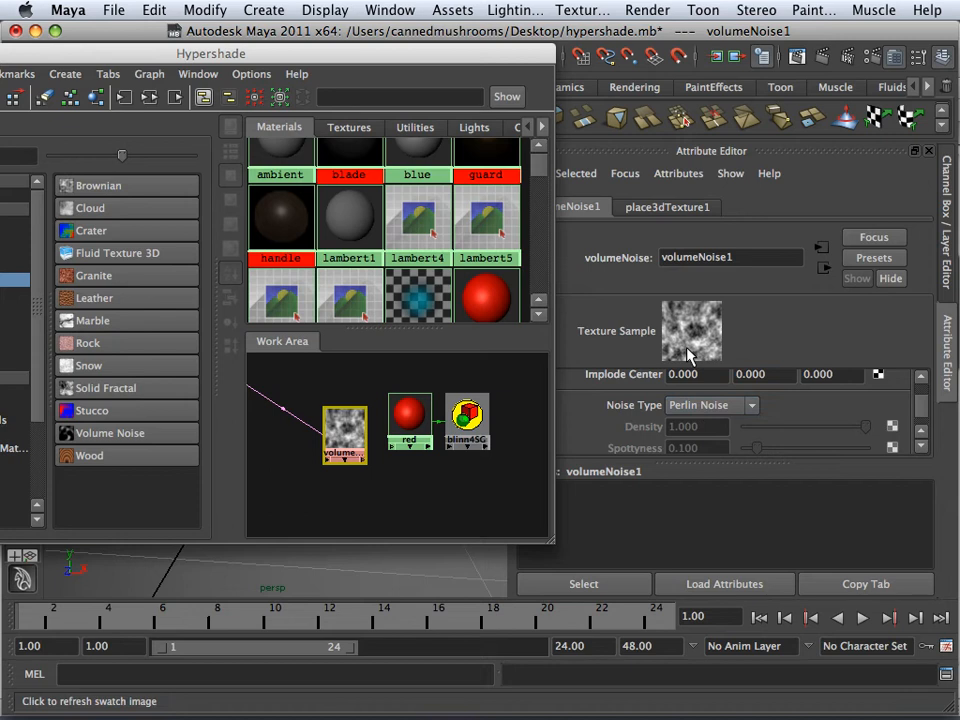
Step: Set the volume noise texture's frequency ratio to 10
scroll(686, 387, up, 3)
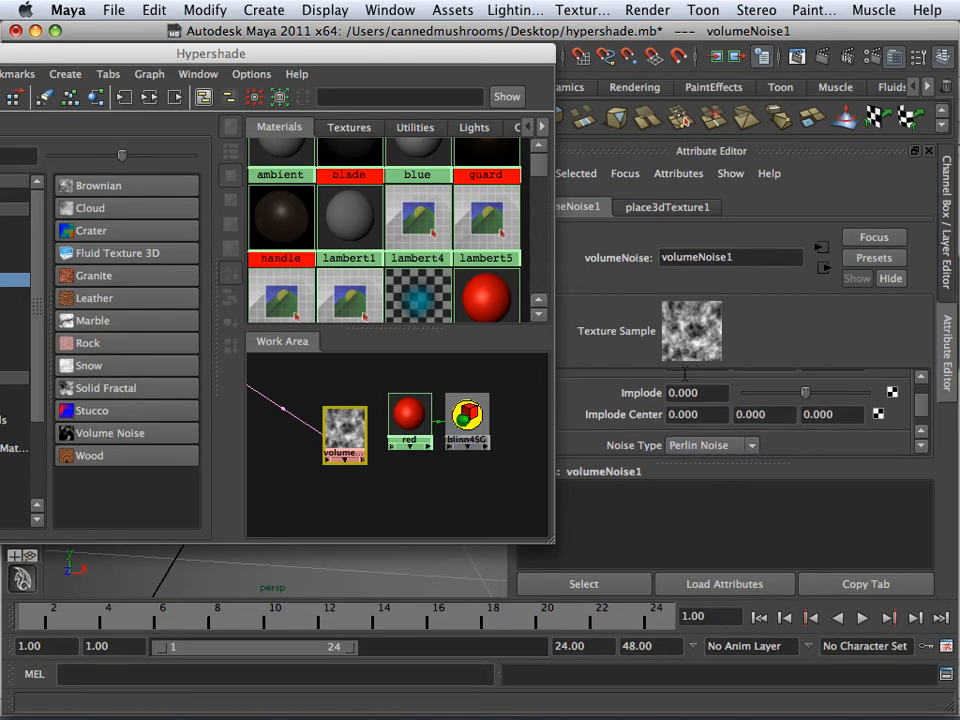
scroll(686, 387, up, 5)
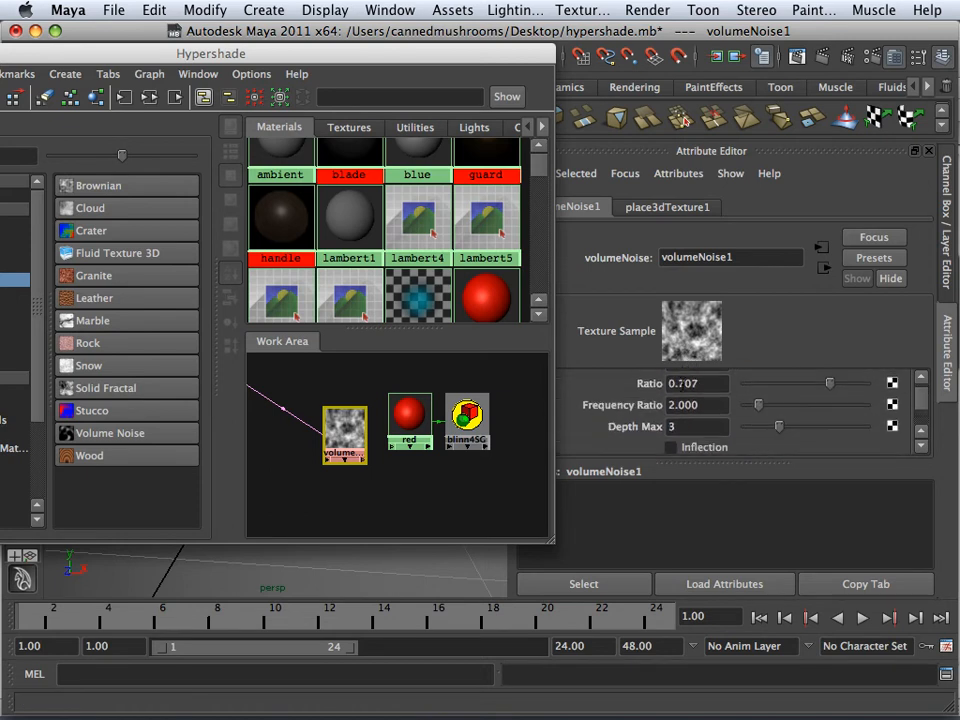
scroll(683, 390, up, 2)
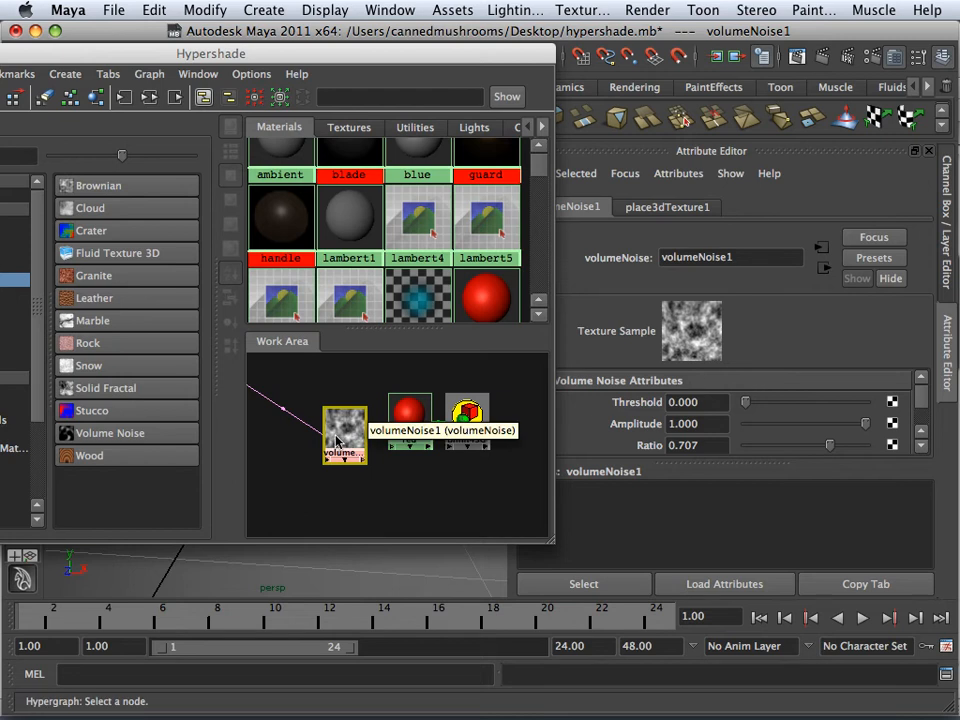
scroll(670, 422, down, 2)
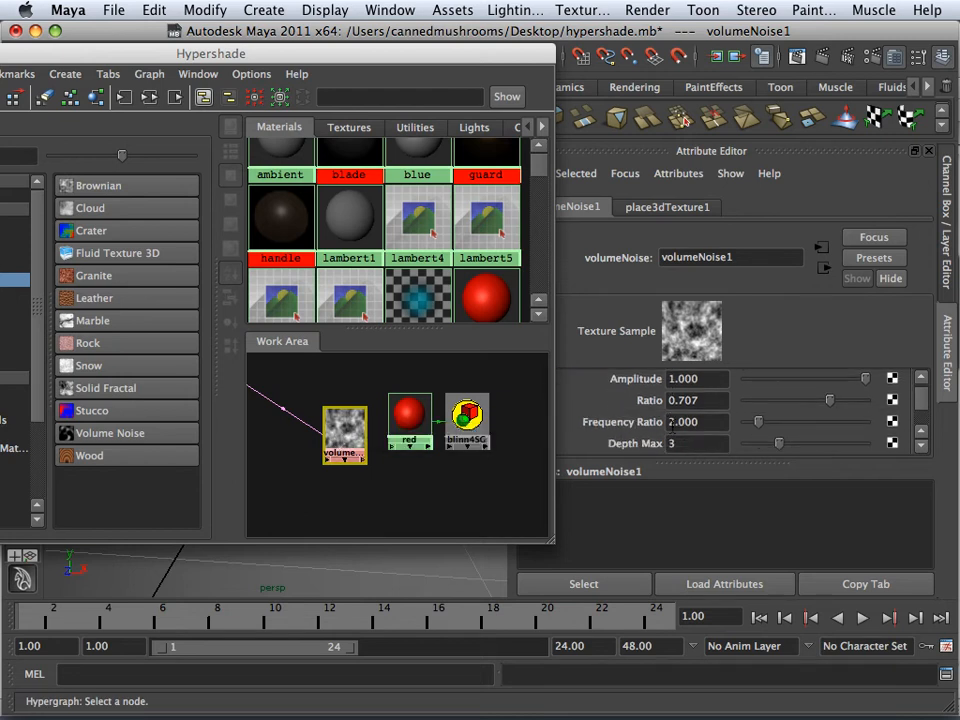
scroll(670, 425, down, 1)
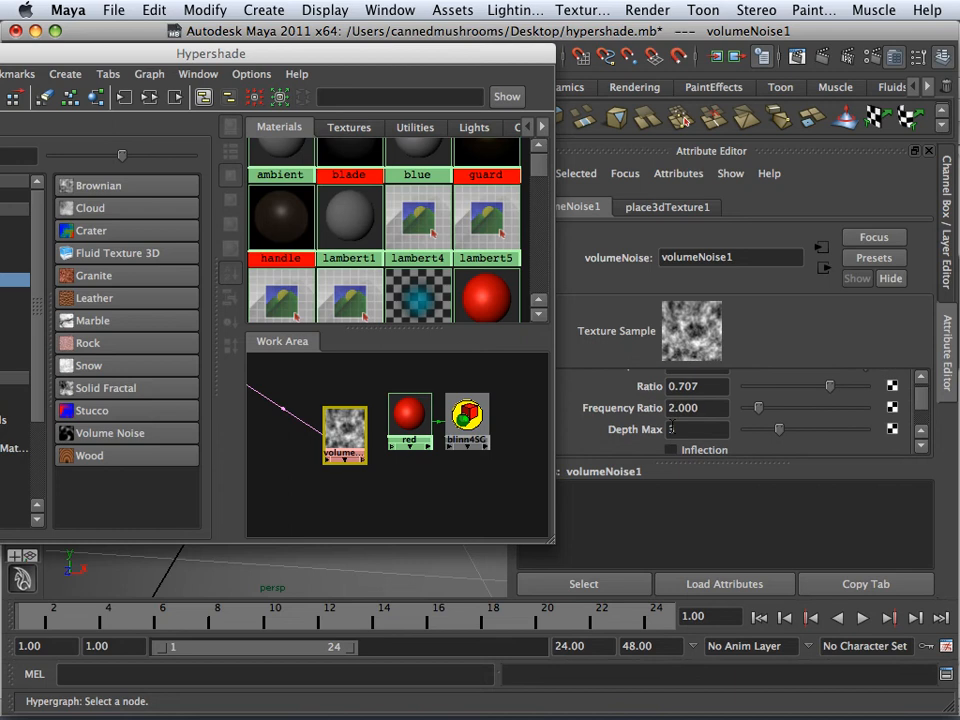
scroll(670, 431, up, 3)
scroll(704, 429, down, 2)
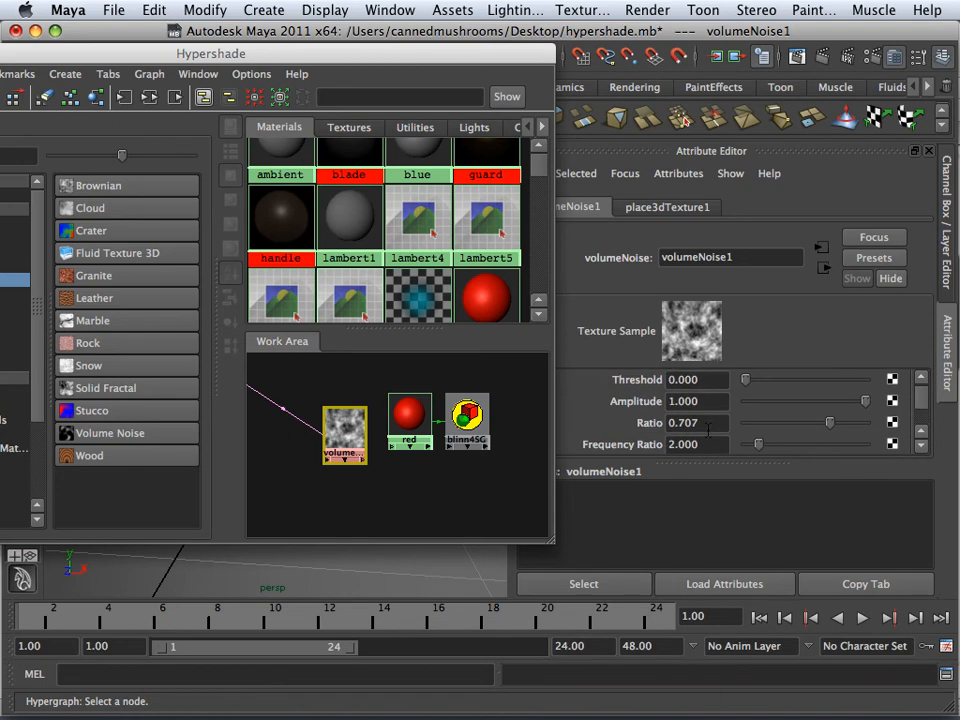
scroll(708, 431, down, 1)
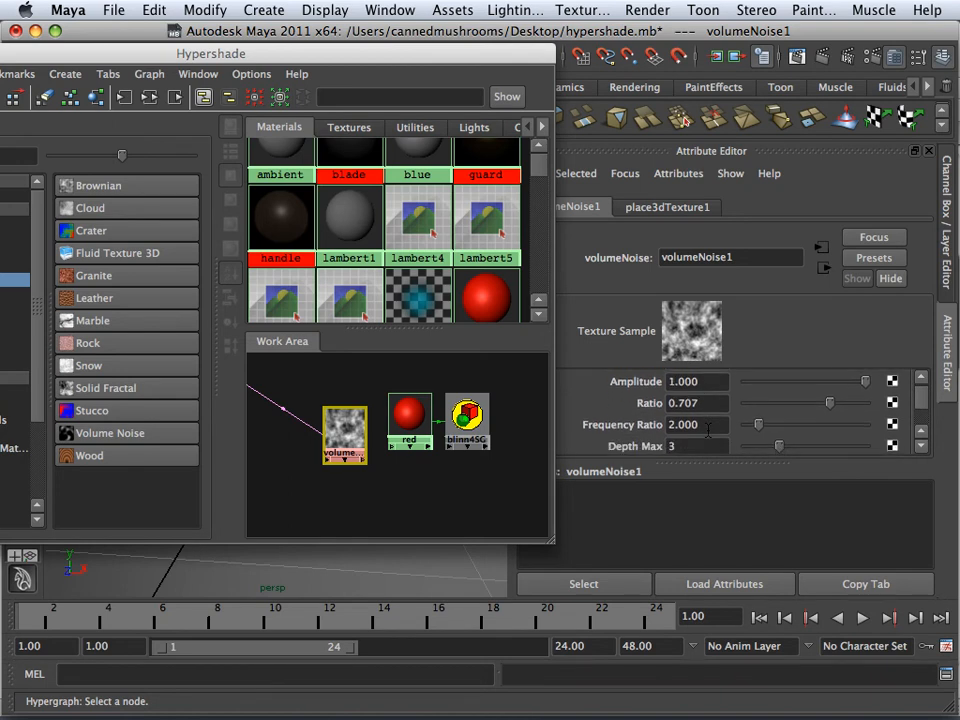
drag(767, 423, 880, 443)
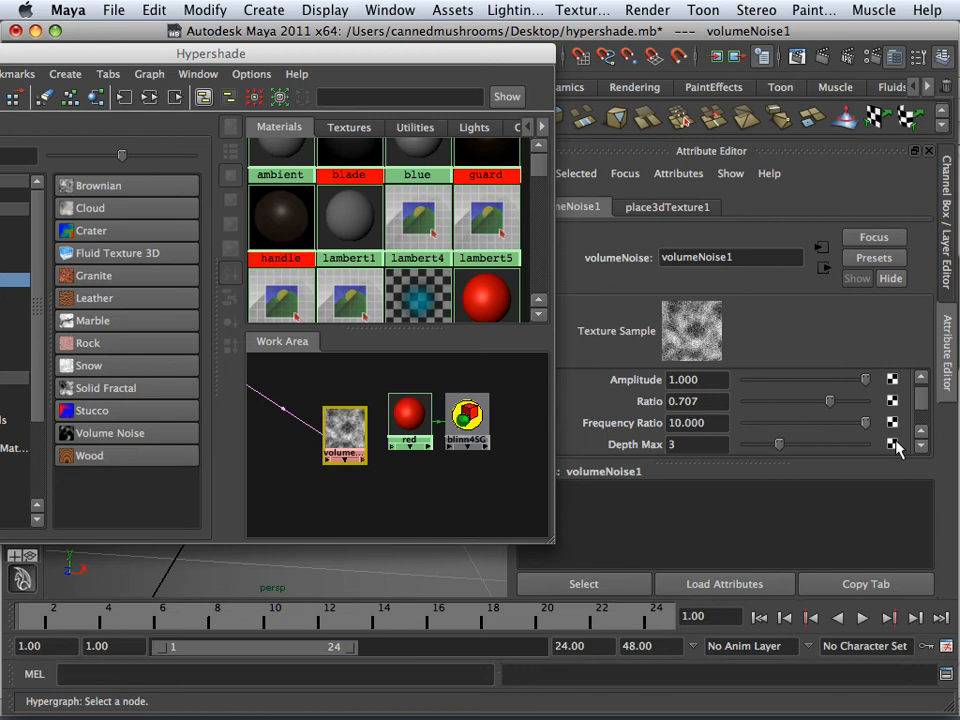
Step: Raise the volume noise texture's frequency to 100
scroll(810, 440, down, 3)
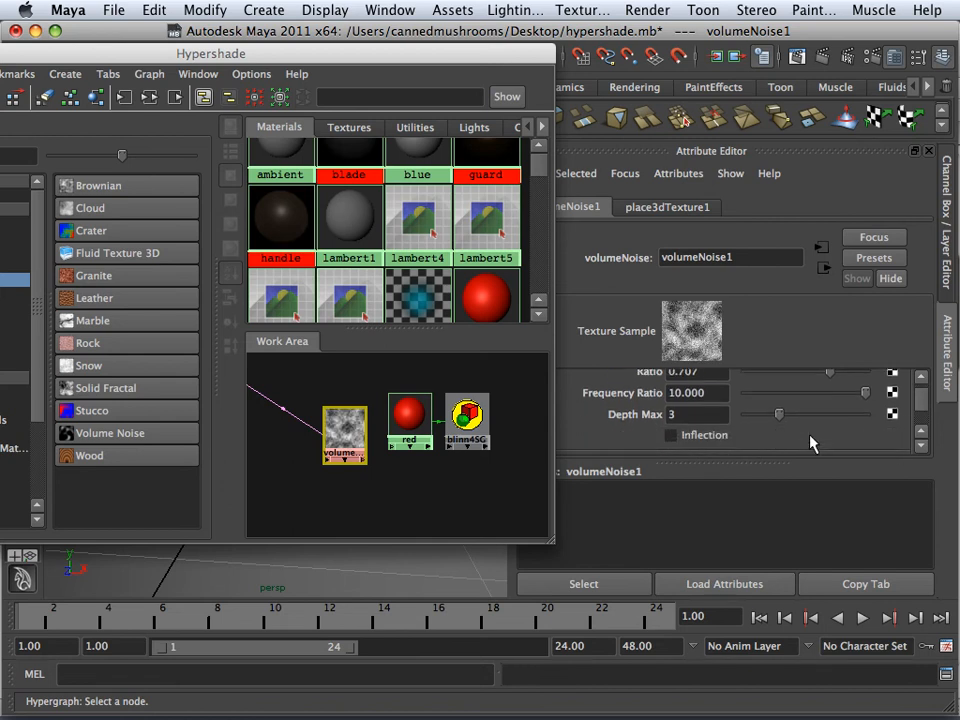
scroll(810, 441, down, 2)
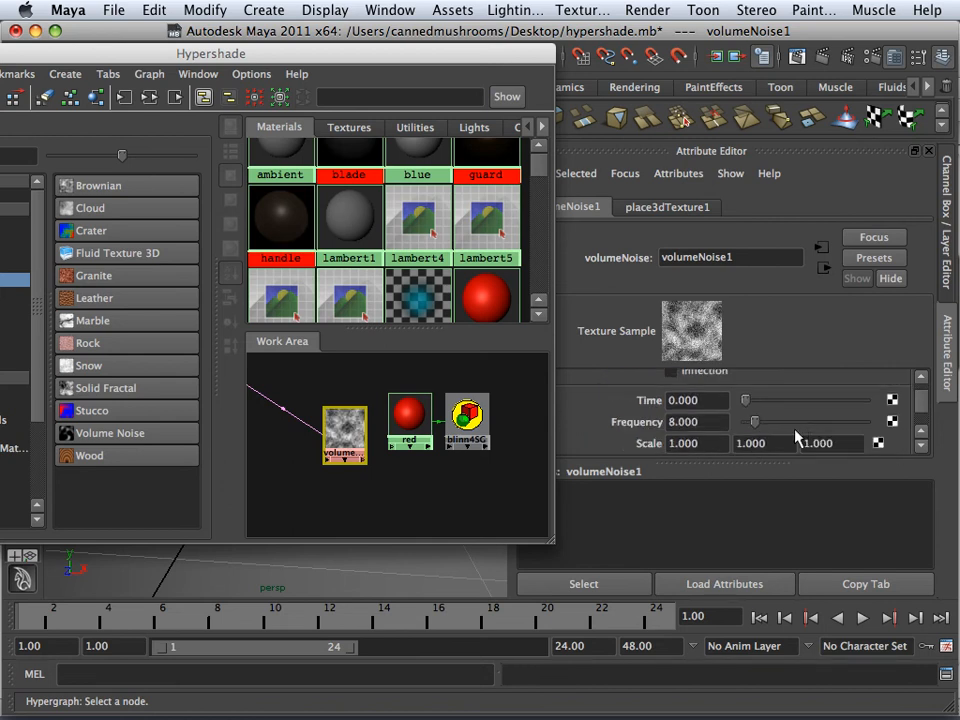
drag(752, 423, 870, 430)
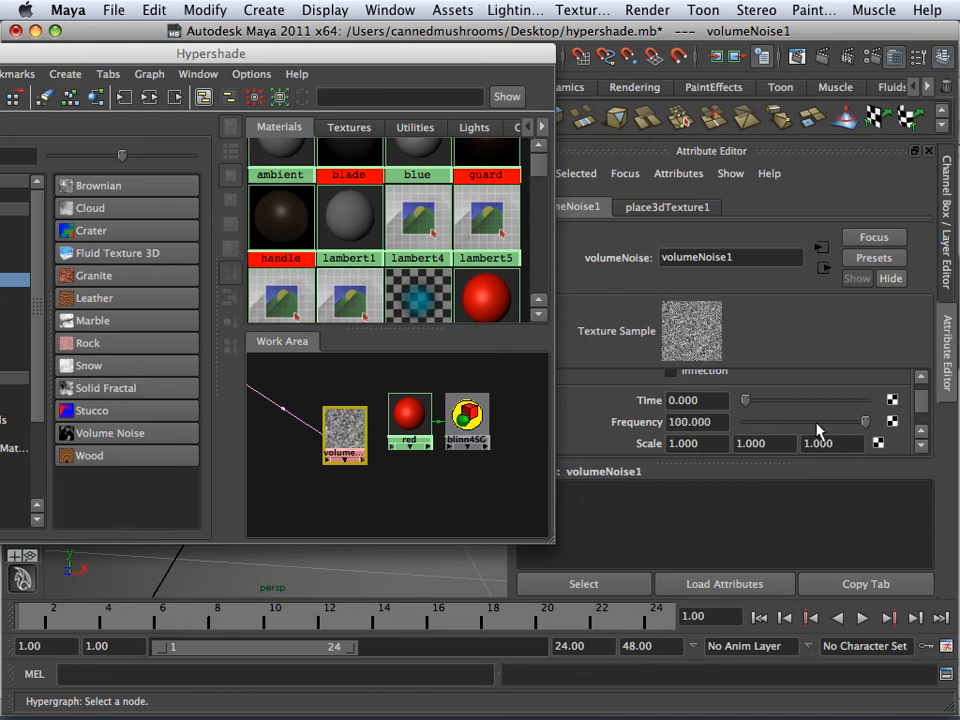
scroll(680, 344, up, 1)
scroll(682, 346, down, 1)
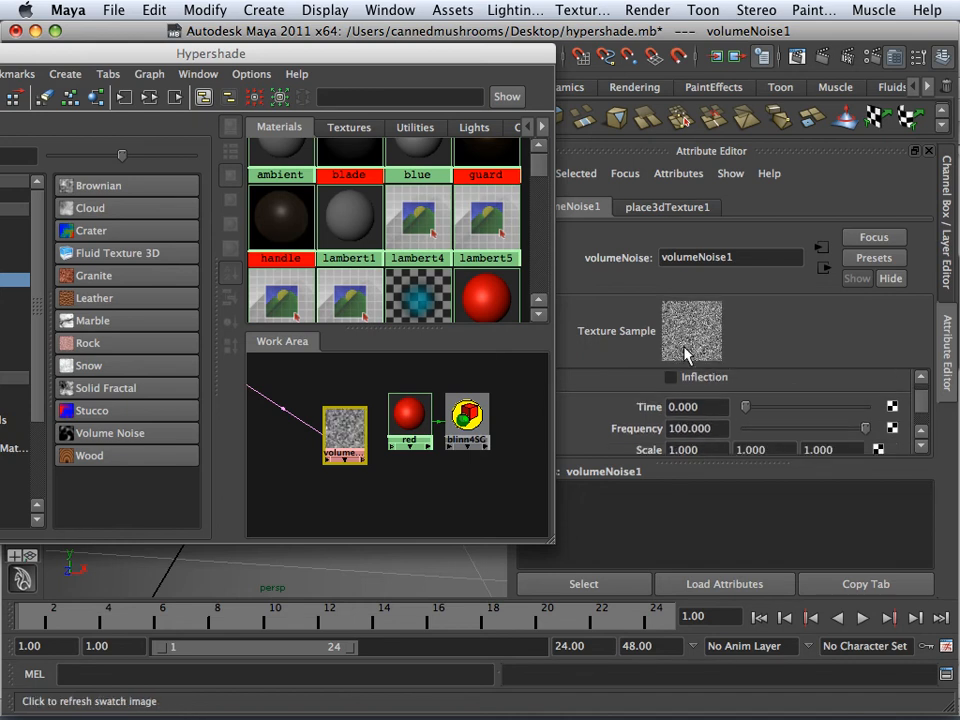
Step: Lower the volume noise texture's amplitude to about 0.133, keeping the threshold at 0
scroll(706, 364, down, 3)
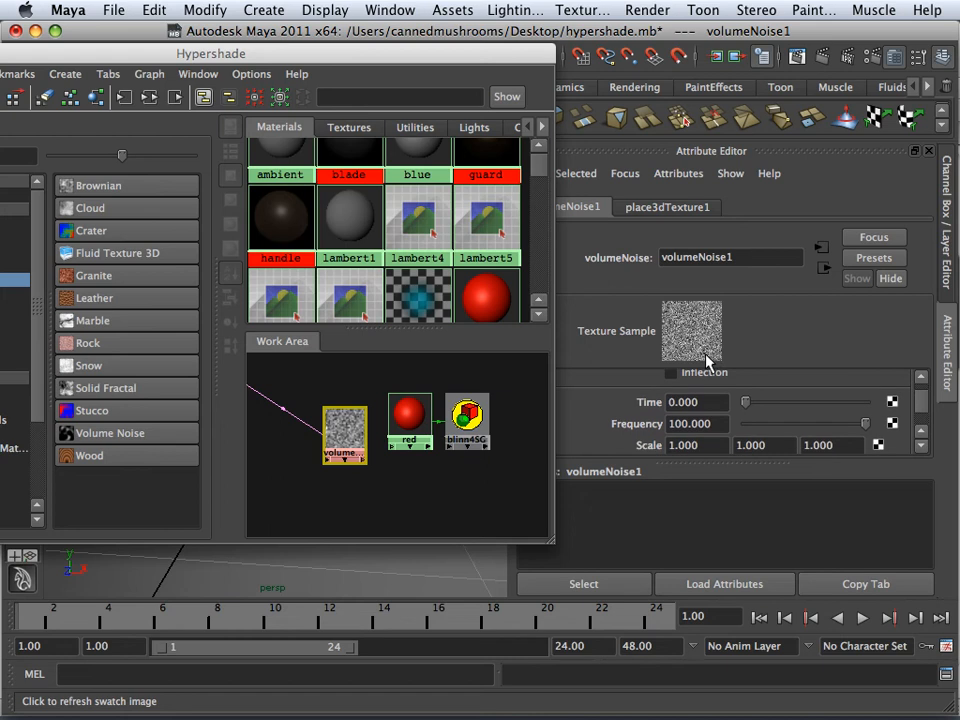
scroll(720, 410, down, 5)
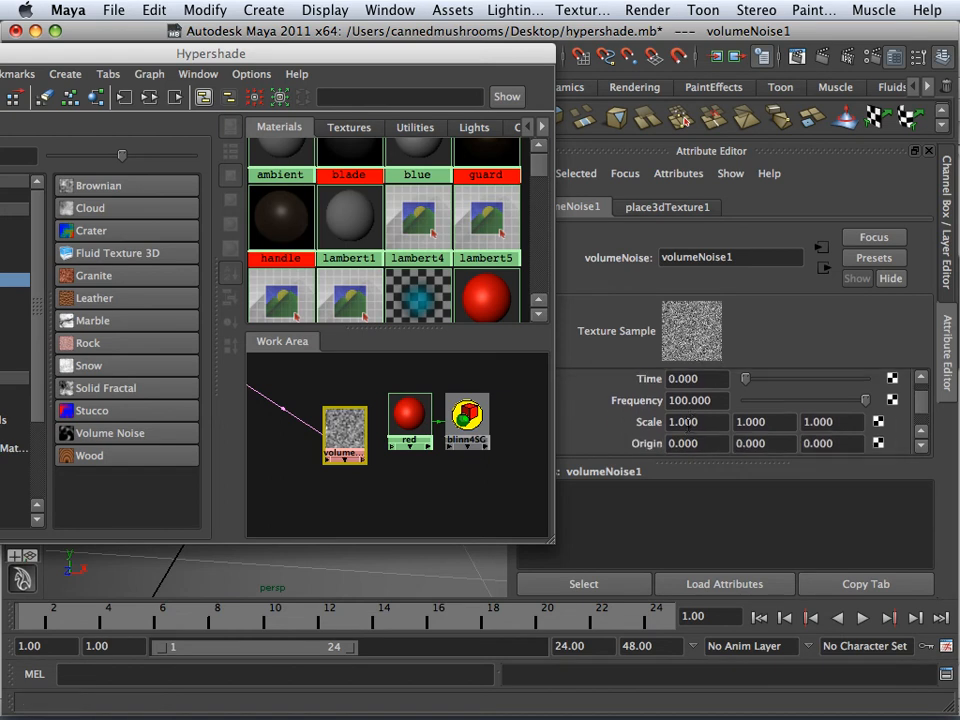
scroll(686, 426, down, 4)
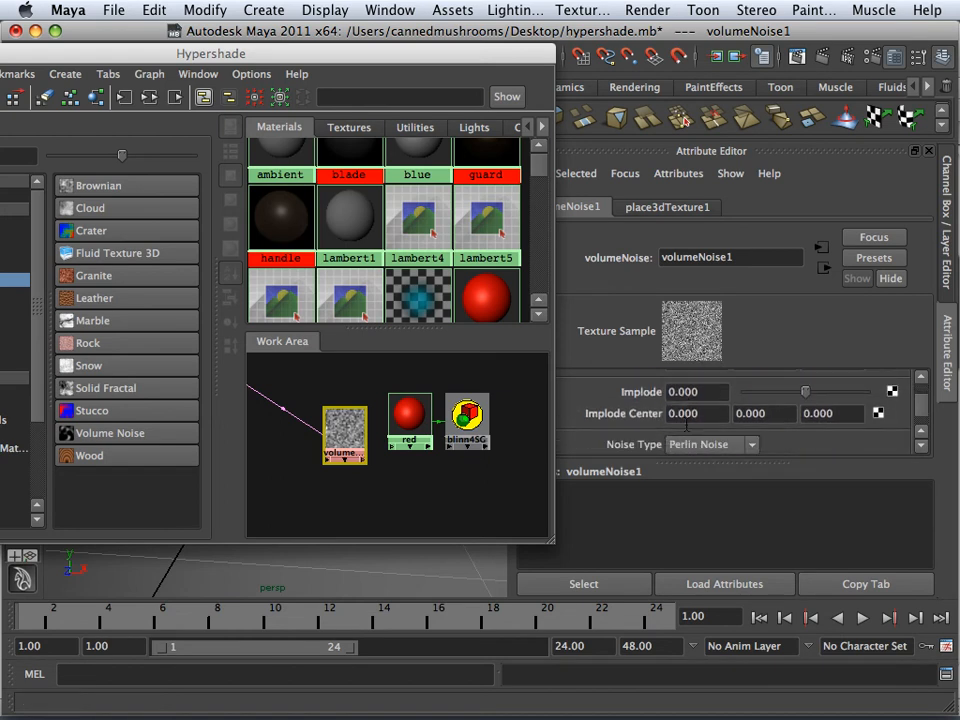
scroll(686, 427, up, 5)
scroll(681, 428, up, 6)
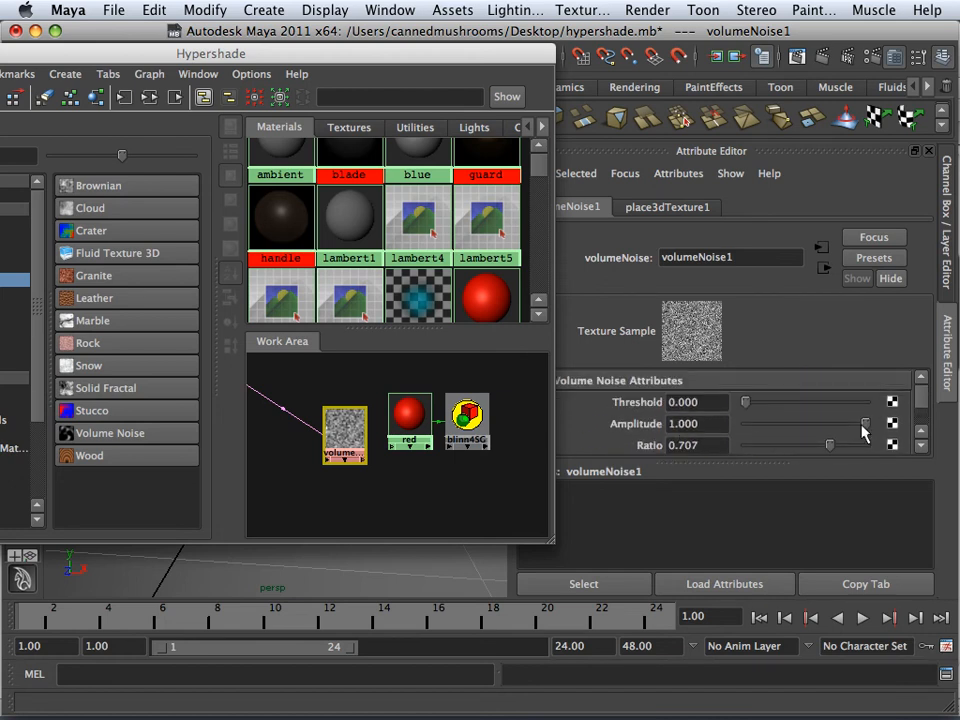
drag(864, 425, 769, 425)
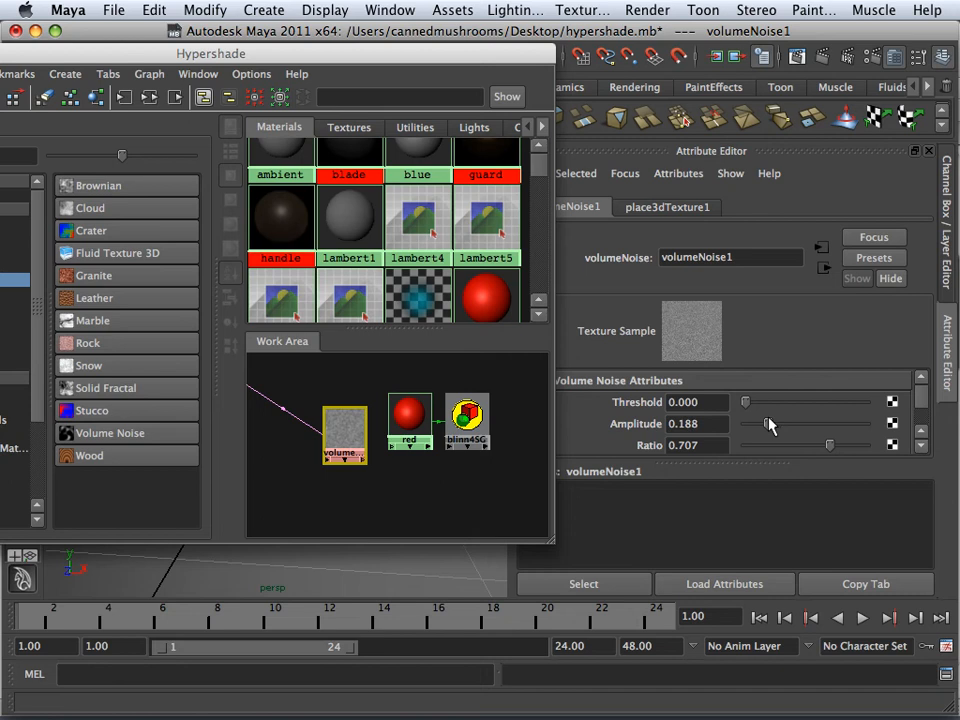
mouse_move(744, 402)
mouse_down()
mouse_move(752, 402)
mouse_move(737, 403)
mouse_up()
drag(765, 422, 760, 422)
Step: Connect the volume noise texture to the red material's bump map and select the red material
middle_drag(349, 434, 400, 415)
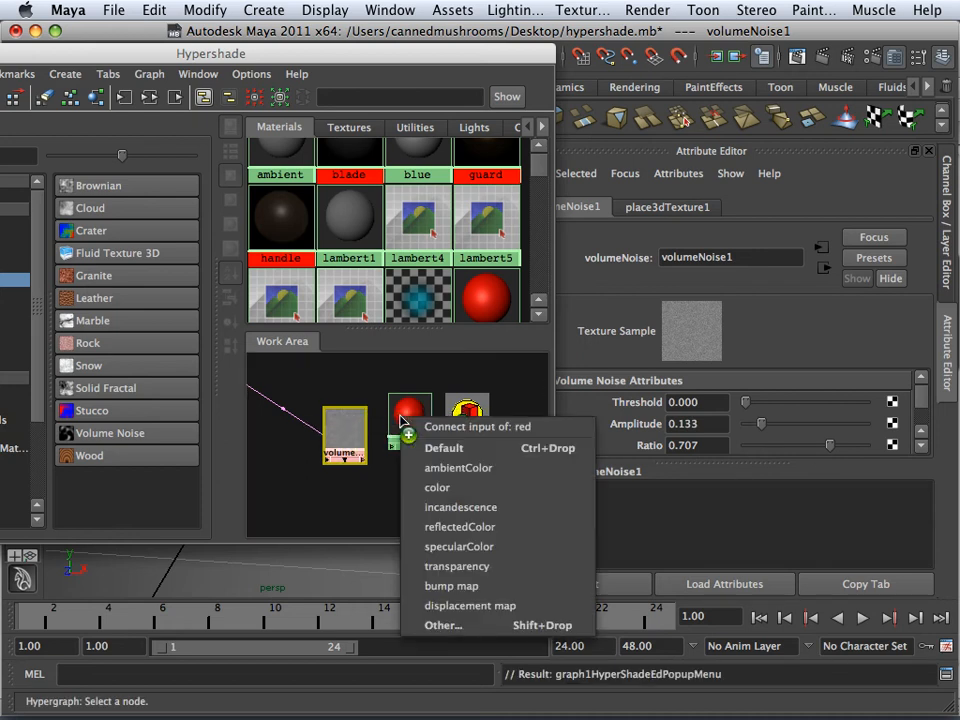
click(463, 585)
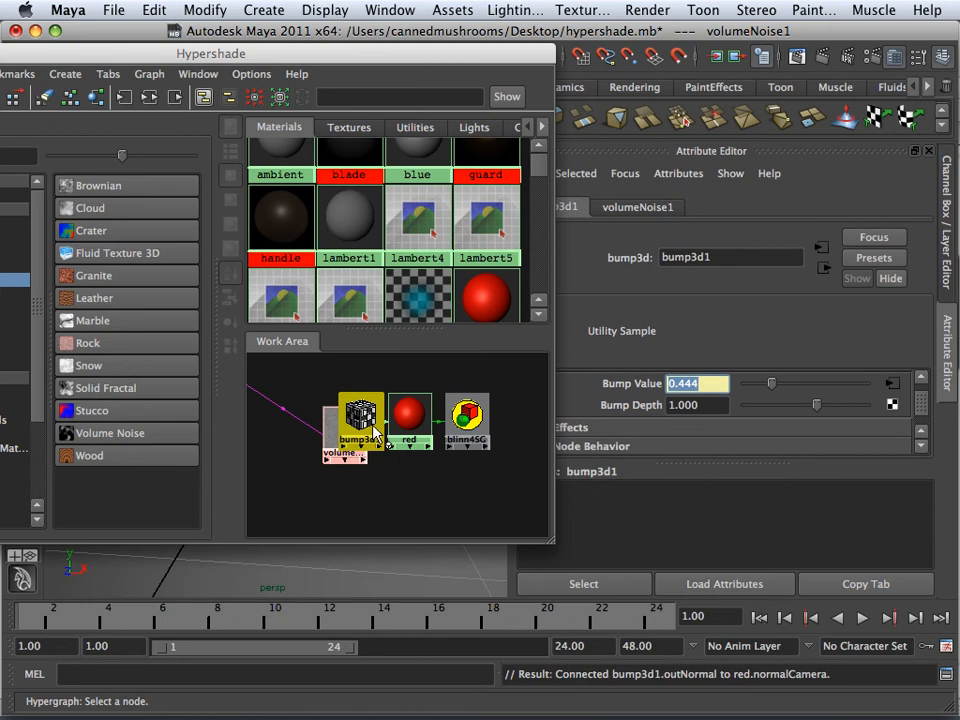
click(407, 413)
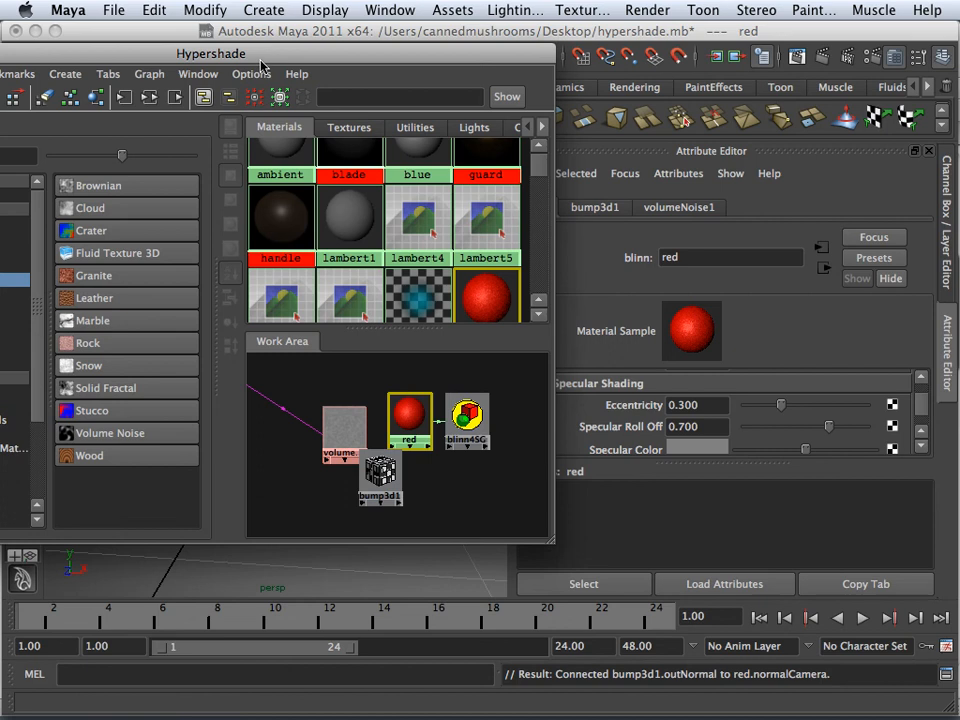
Step: Examine the noise bump on the sphere up close and move the Hypershade window clear of the red material's attributes
drag(260, 62, 755, 144)
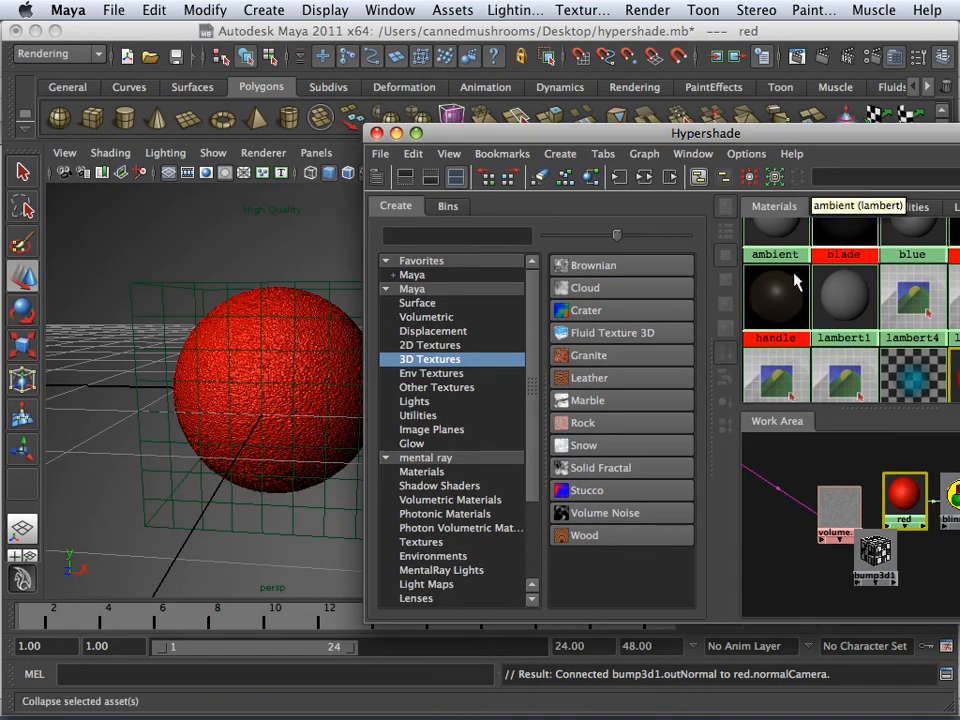
middle_drag(926, 505, 308, 343)
scroll(302, 345, up, 8)
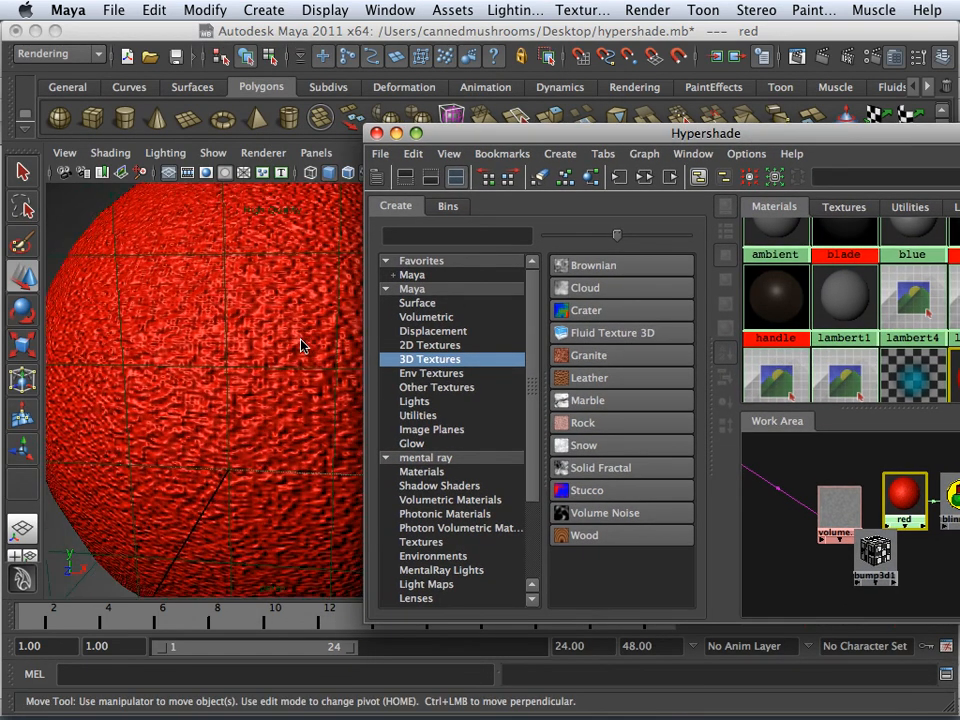
scroll(300, 348, up, 2)
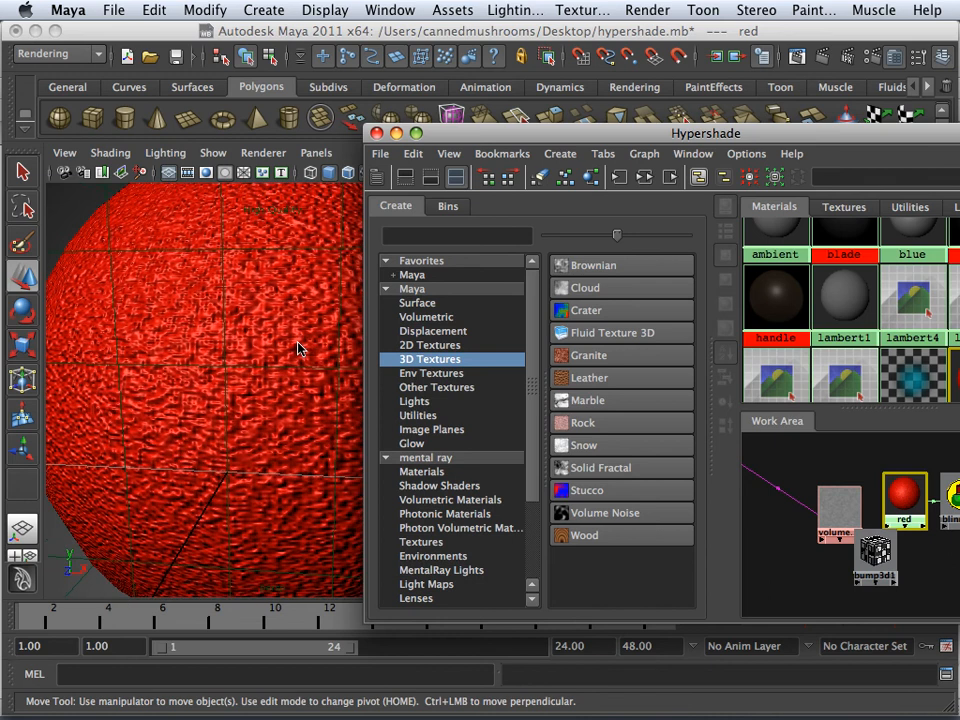
scroll(299, 348, down, 3)
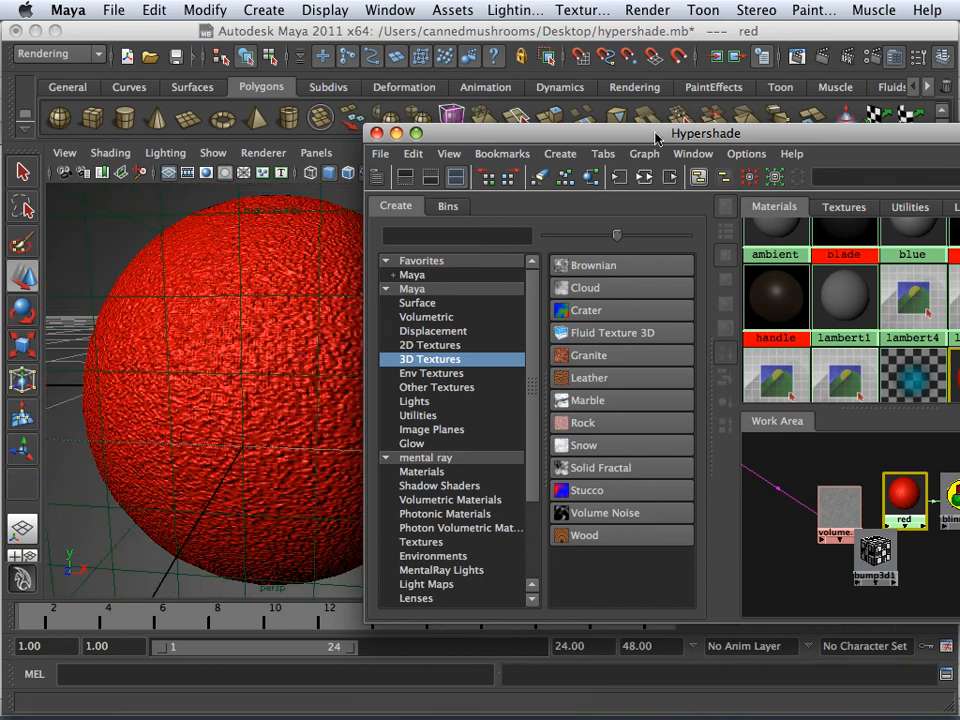
drag(655, 138, 30, 347)
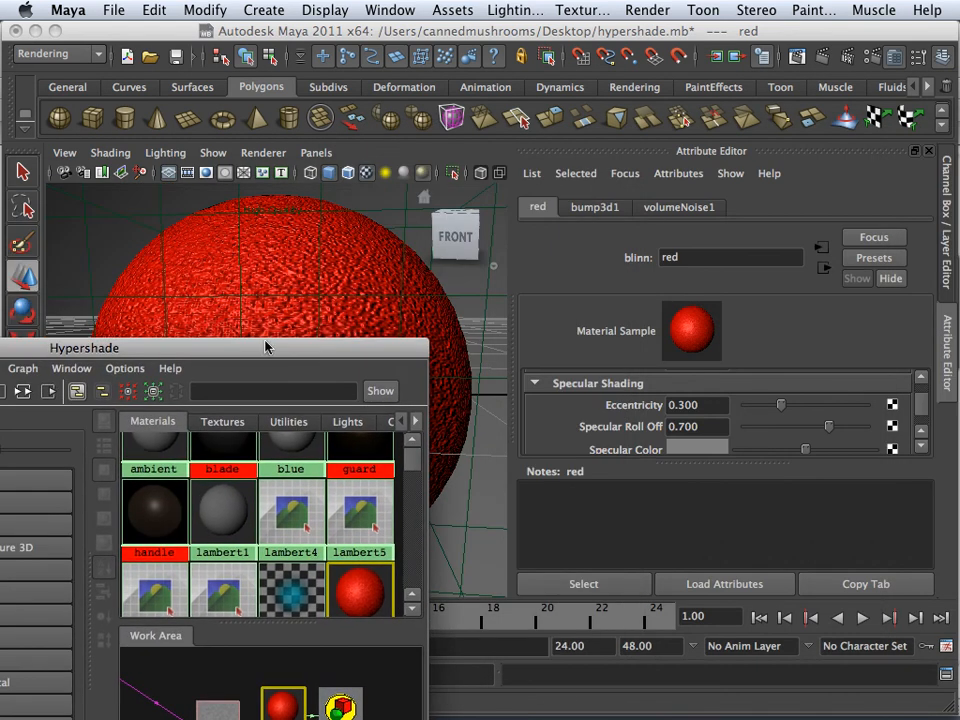
Step: Lower the volume noise texture's amplitude to about 0.047 and its frequency ratio to 1
click(216, 706)
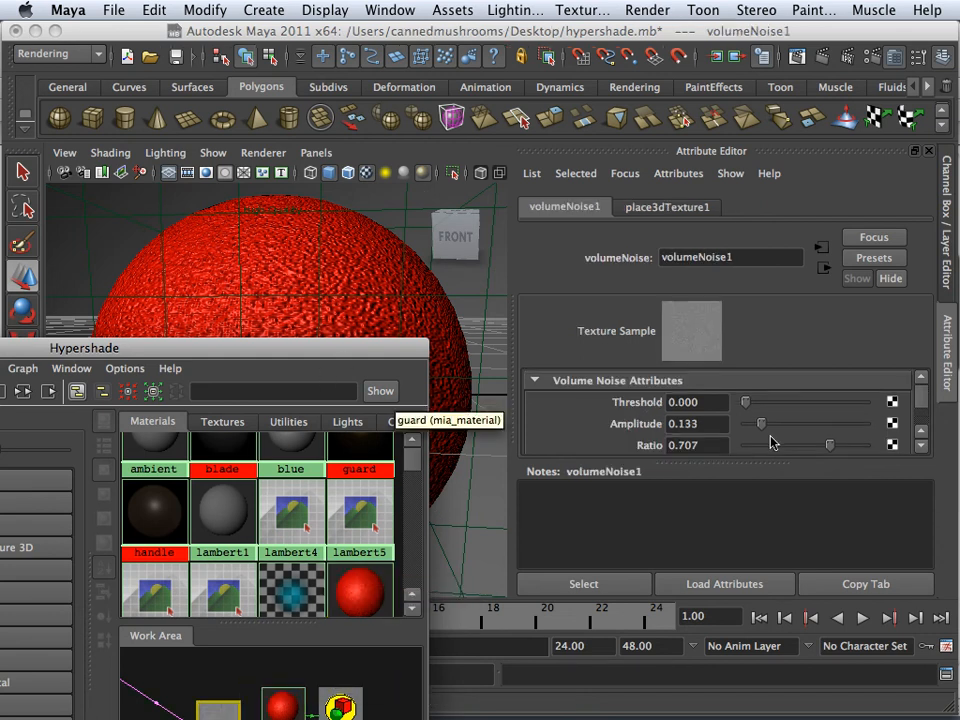
drag(762, 426, 752, 428)
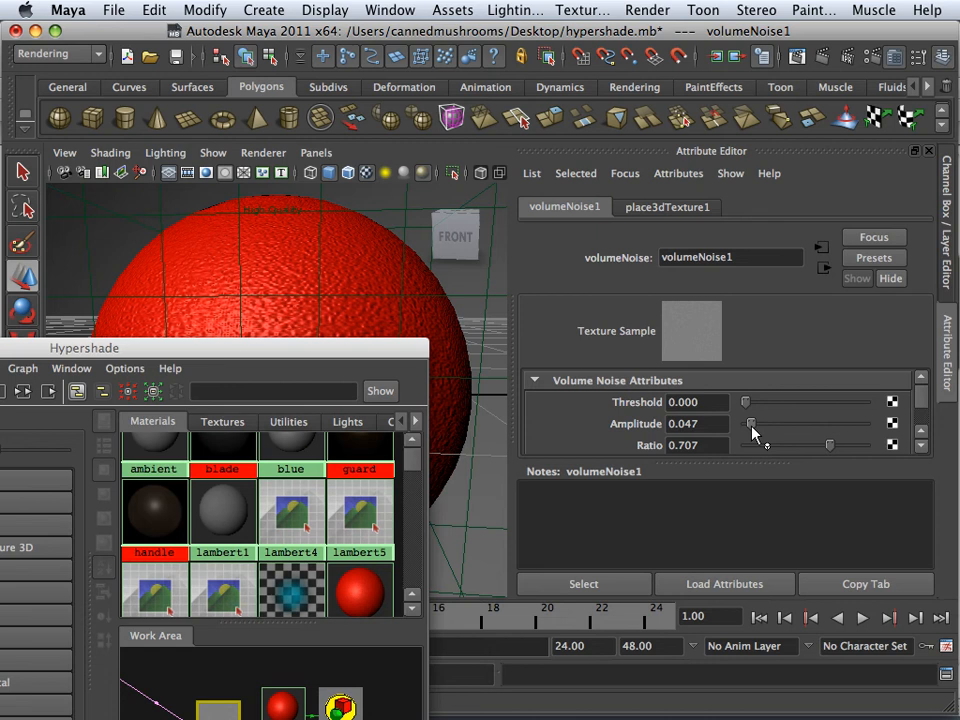
scroll(713, 375, down, 3)
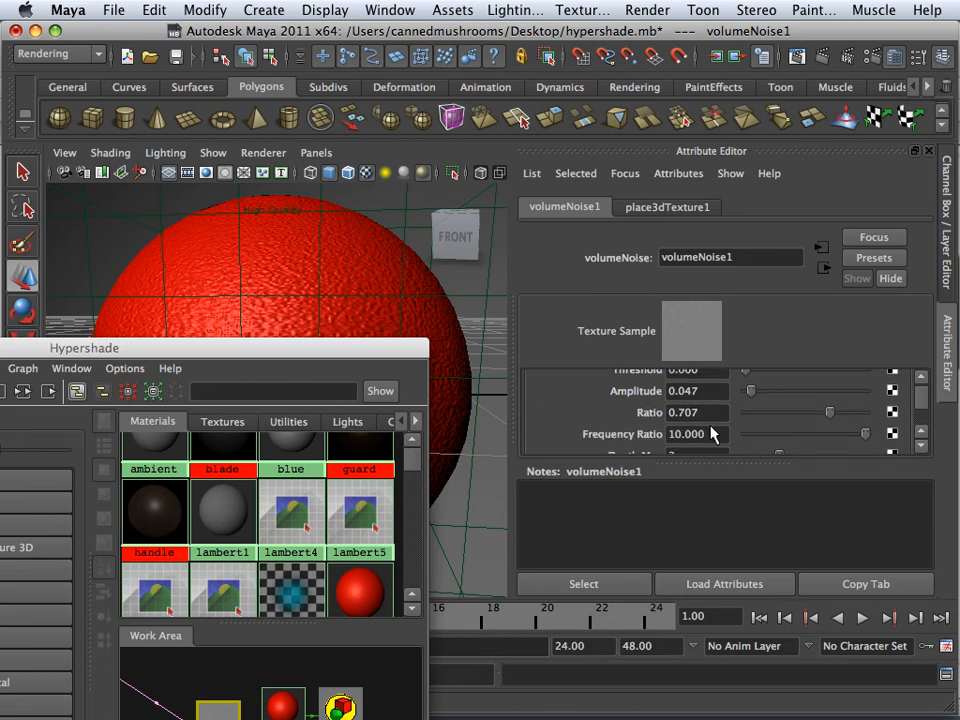
scroll(710, 428, down, 3)
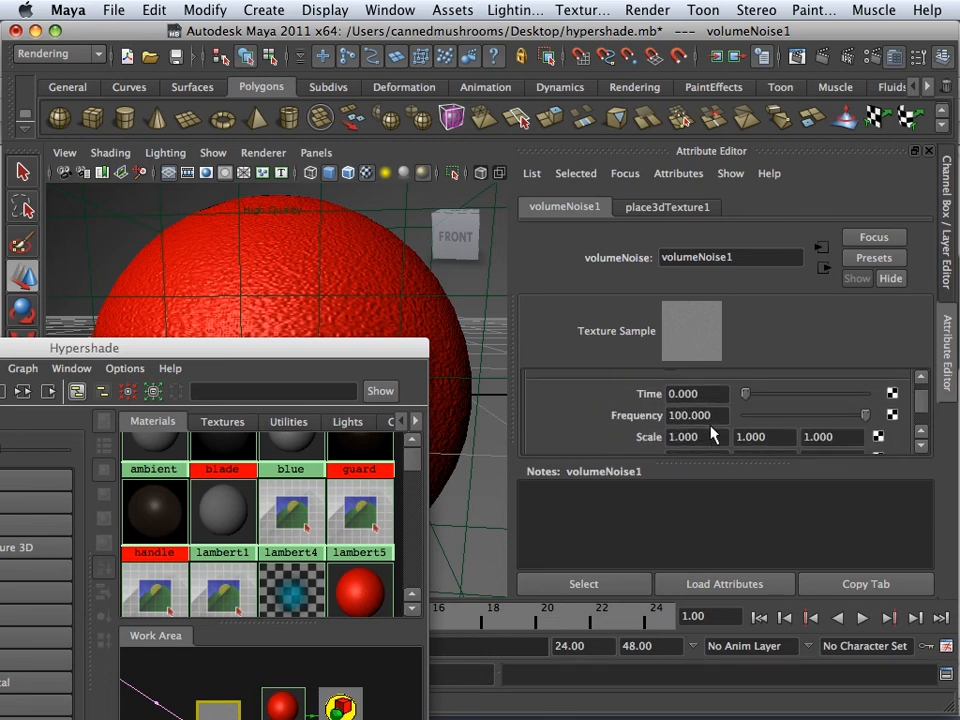
scroll(713, 433, up, 4)
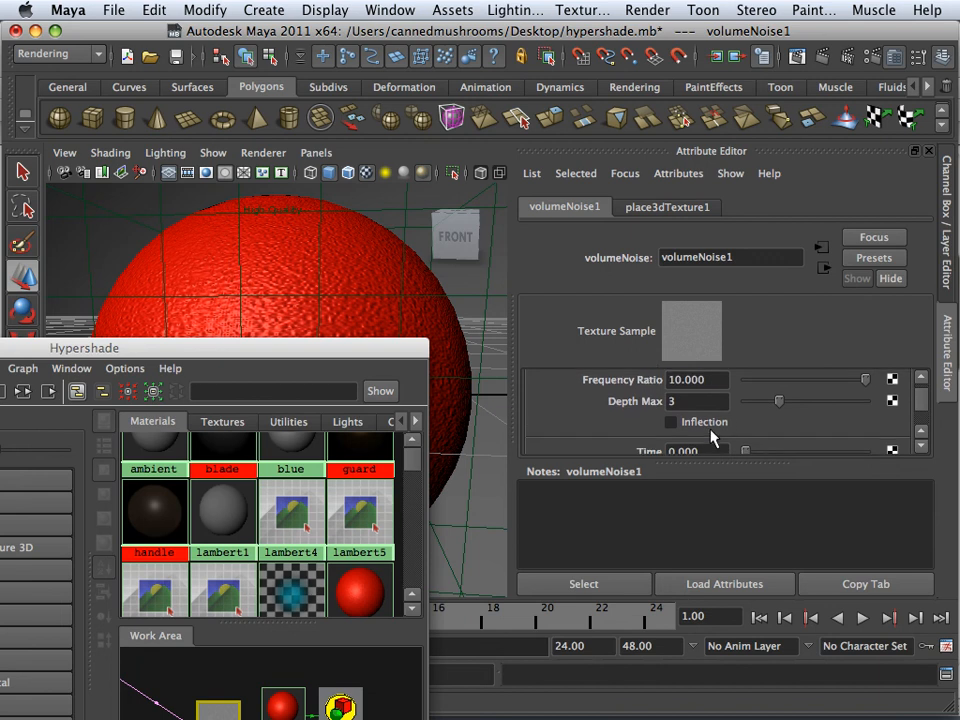
drag(862, 403, 742, 402)
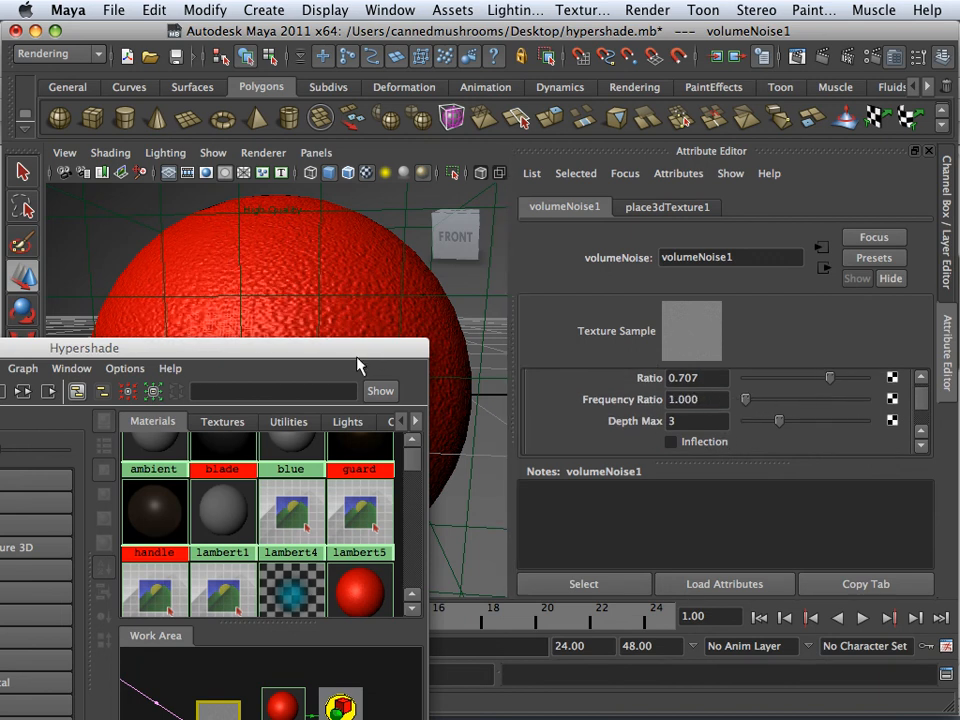
Step: Reduce the volume noise texture's amplitude to about 0.016 while checking the whole sphere's surface
drag(253, 355, 167, 572)
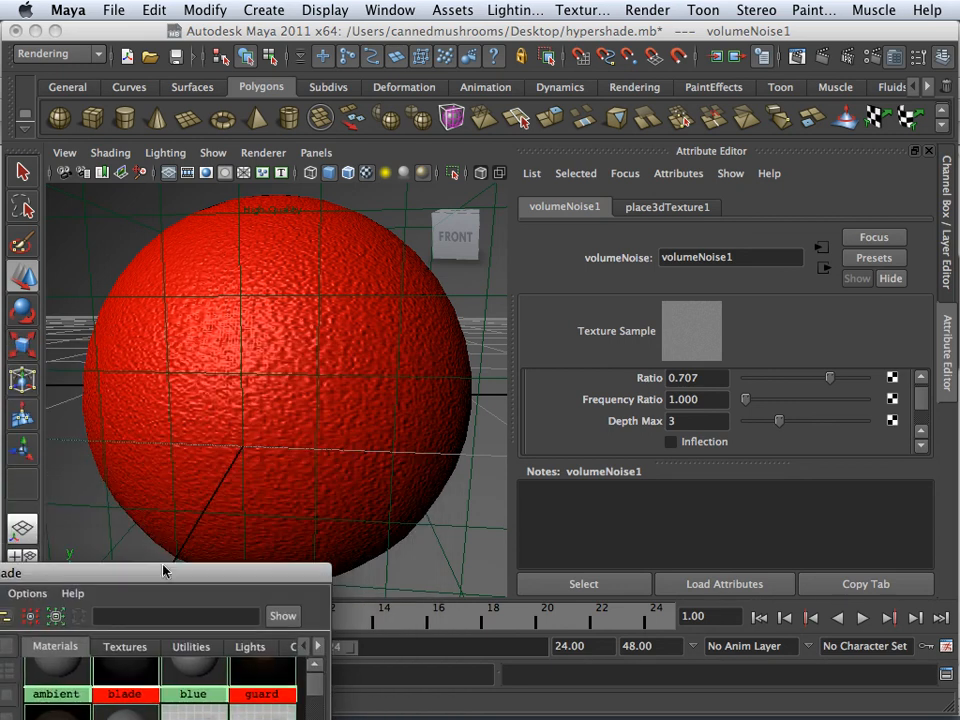
scroll(287, 422, up, 5)
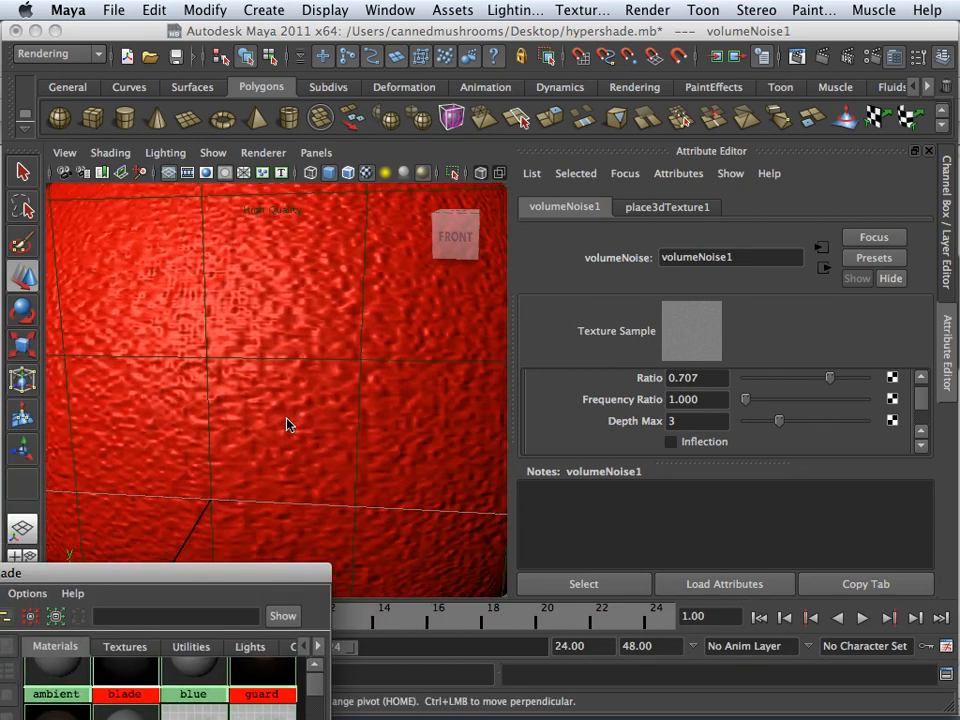
scroll(287, 424, down, 3)
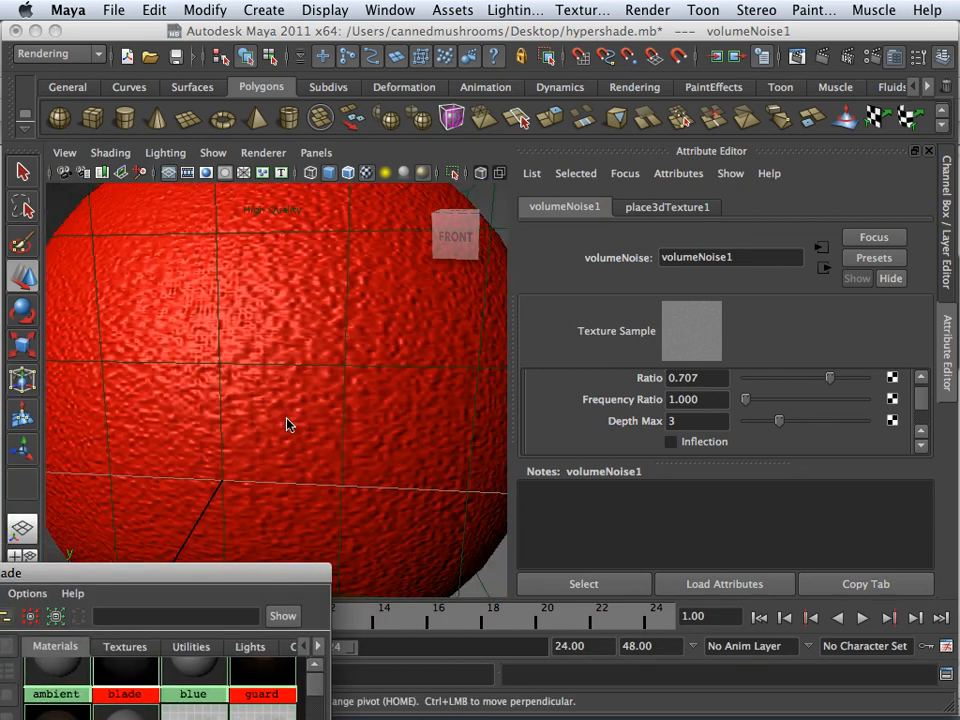
scroll(626, 420, up, 3)
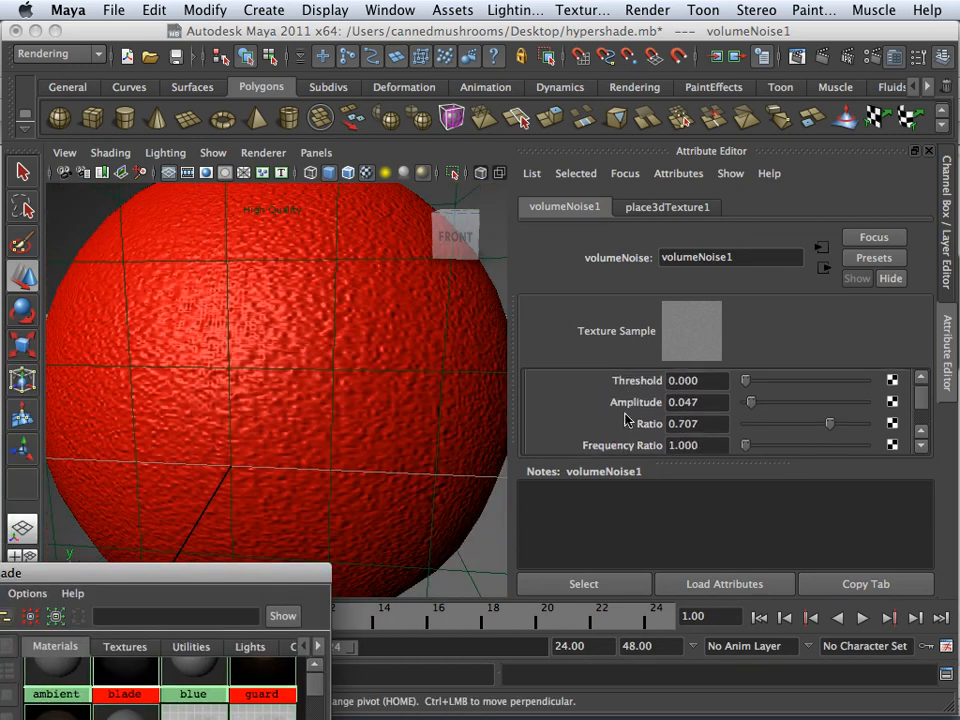
scroll(626, 420, up, 1)
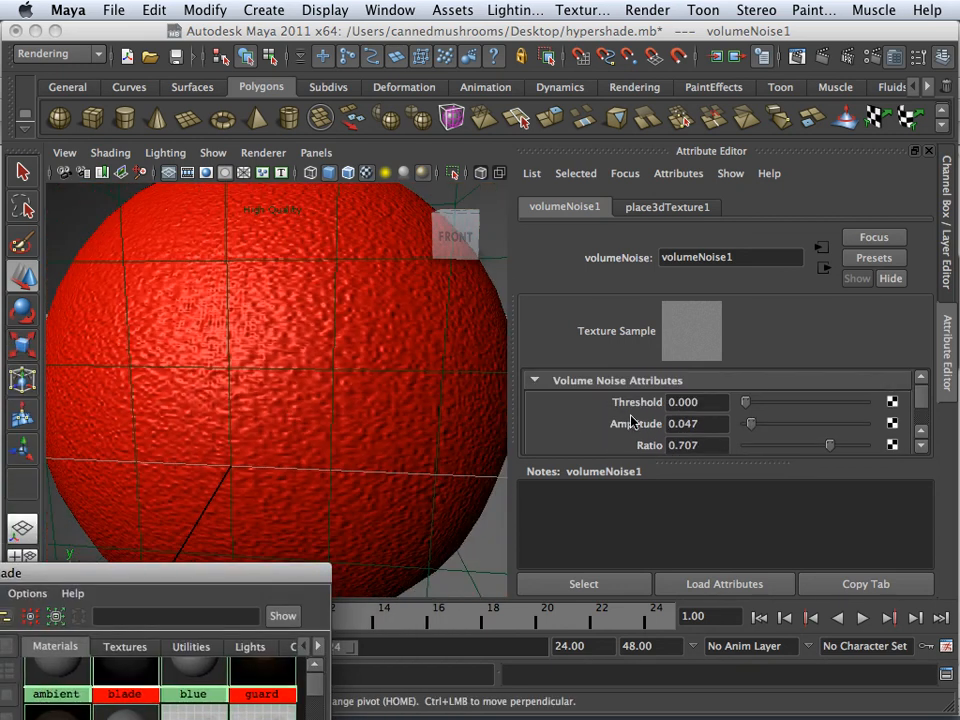
drag(752, 427, 749, 435)
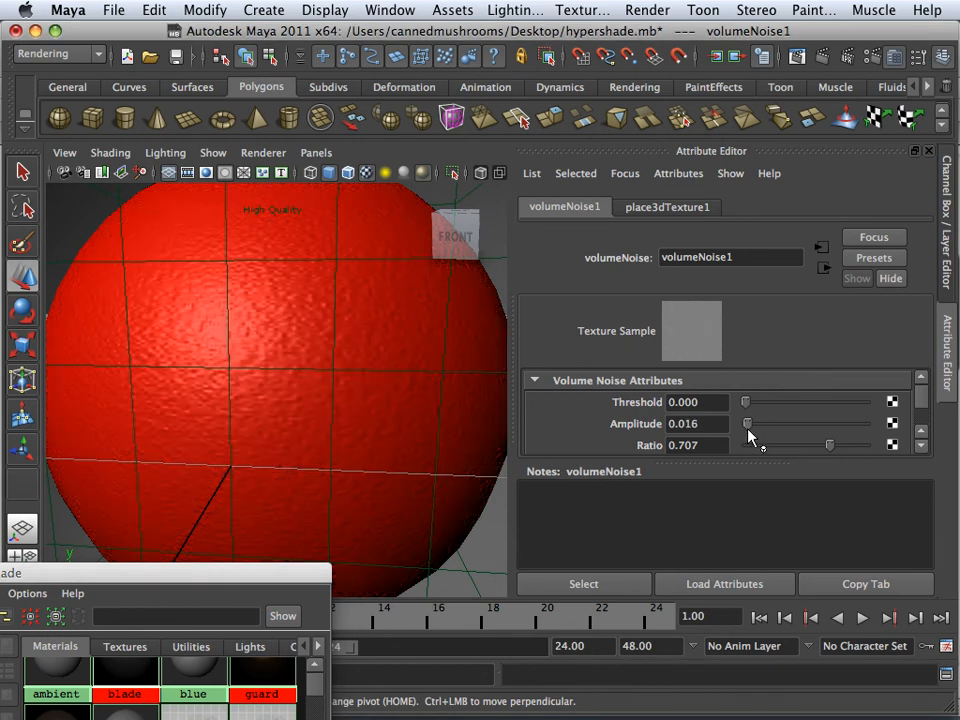
scroll(392, 411, down, 4)
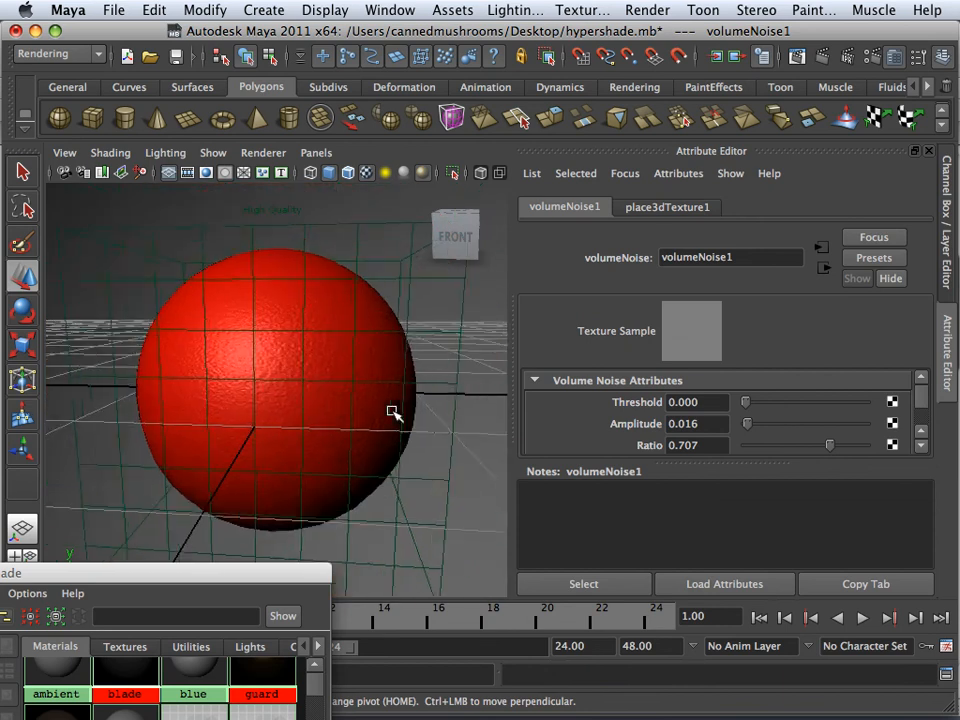
scroll(393, 412, up, 3)
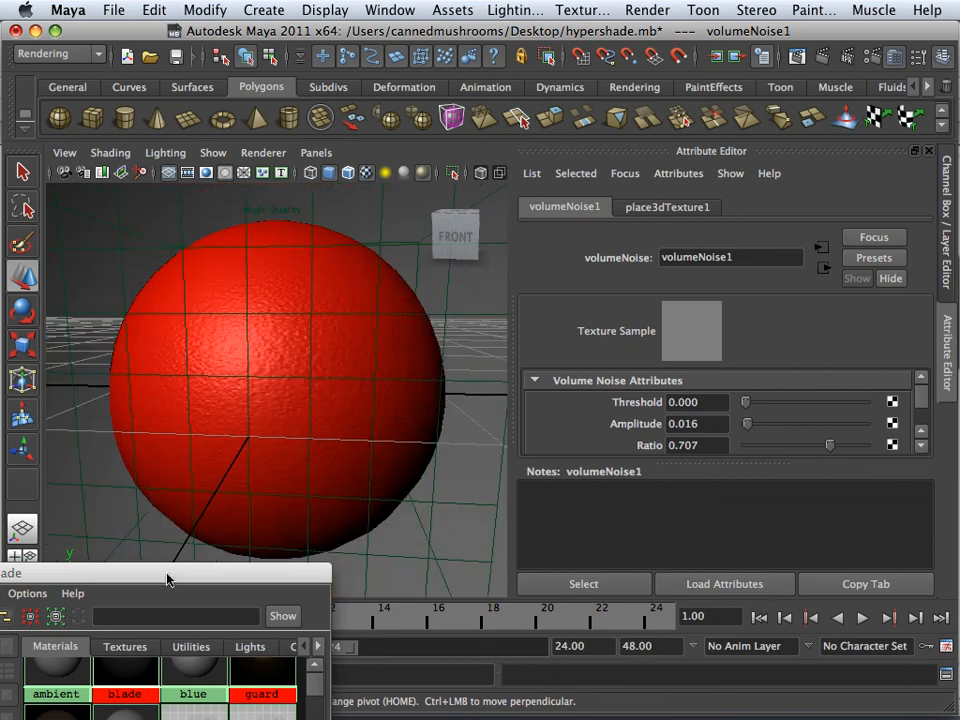
Step: Render the sphere to check its bump, select the sphere and render it again, closing each render
drag(167, 580, 422, 433)
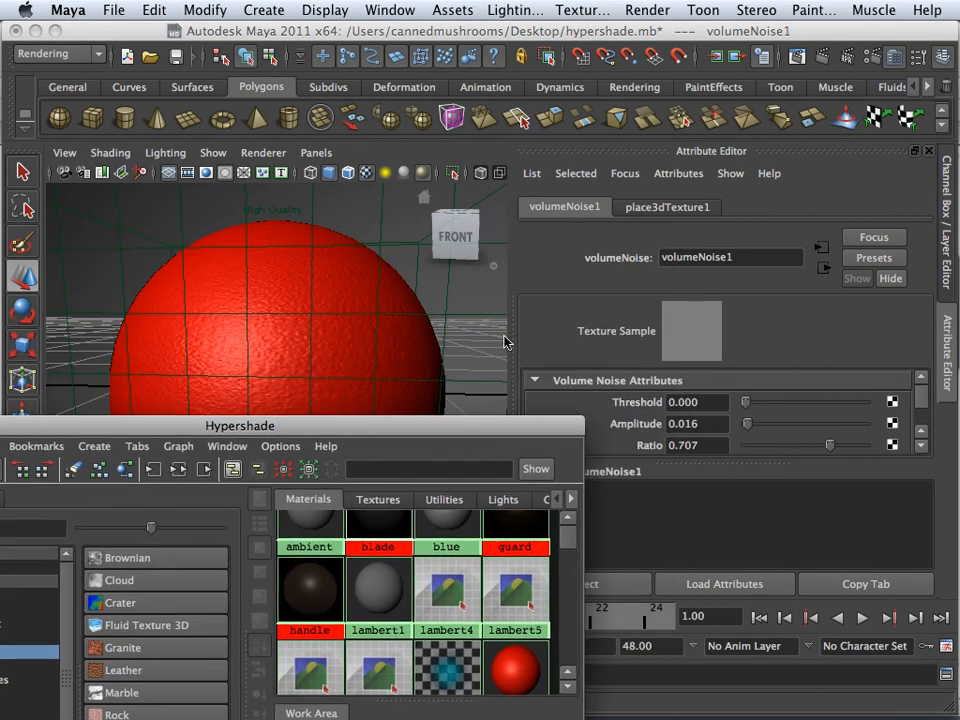
click(797, 57)
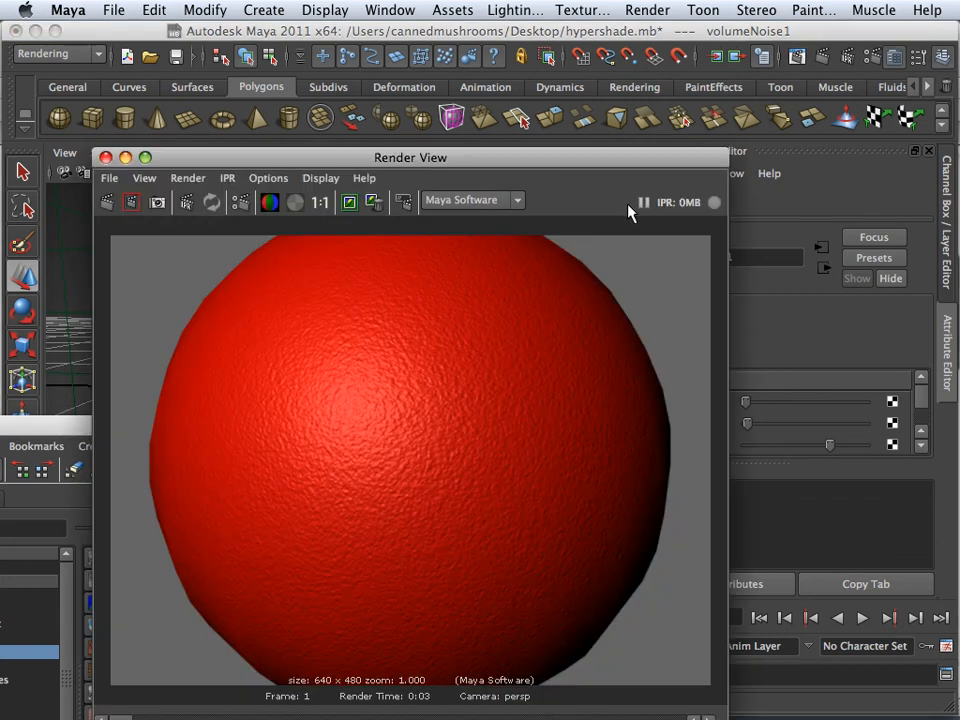
click(105, 158)
click(228, 298)
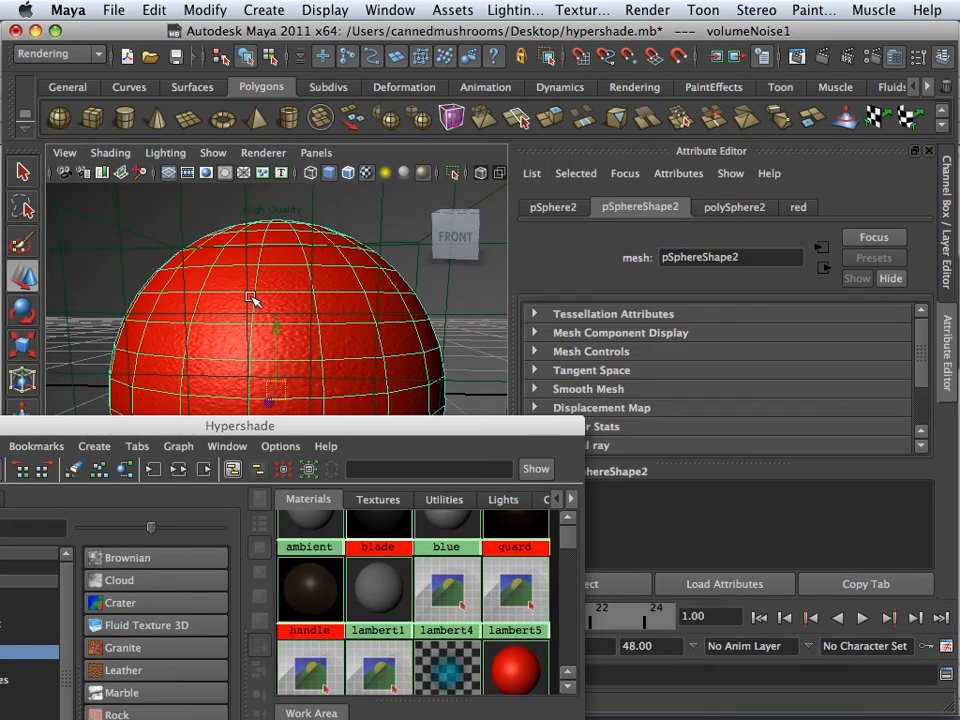
click(797, 57)
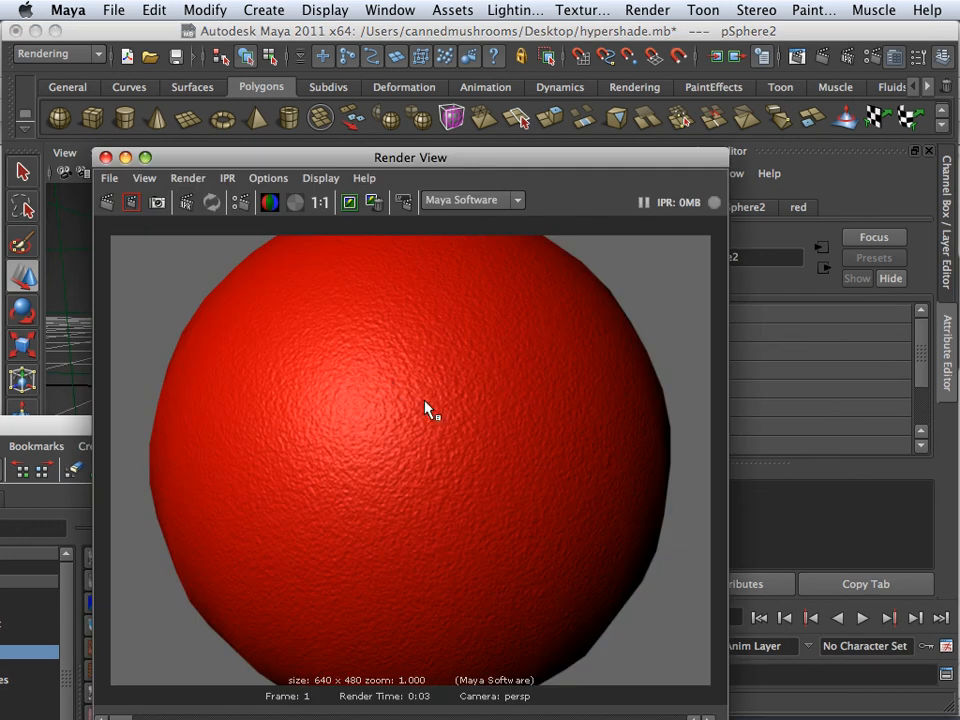
click(105, 157)
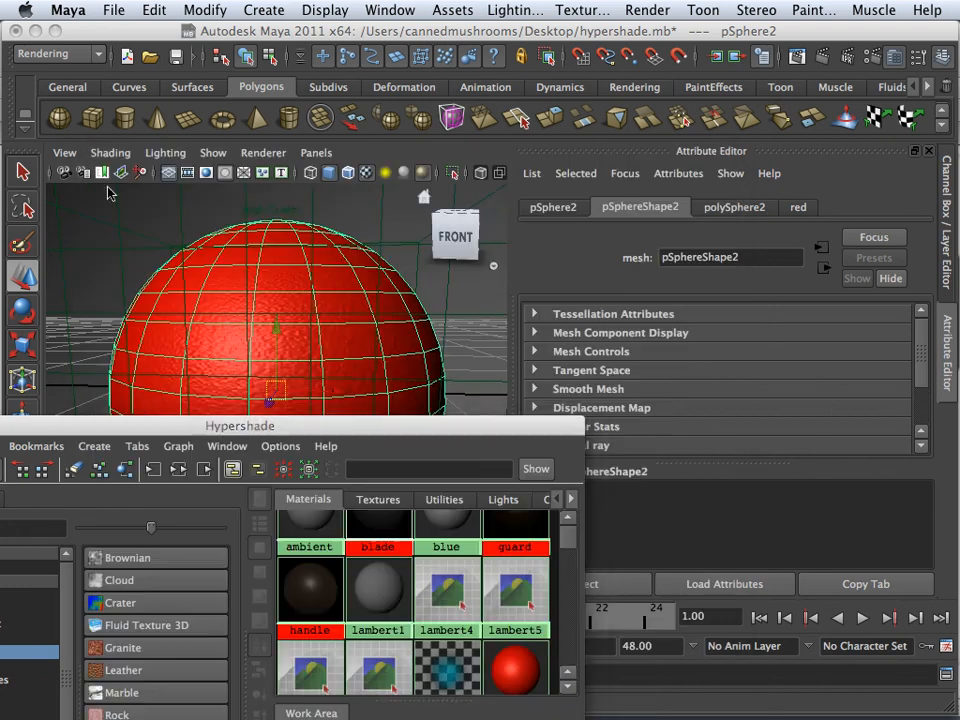
Step: Set the bump depth of the red material's bump3d1 node to 0.25
drag(152, 432, 185, 105)
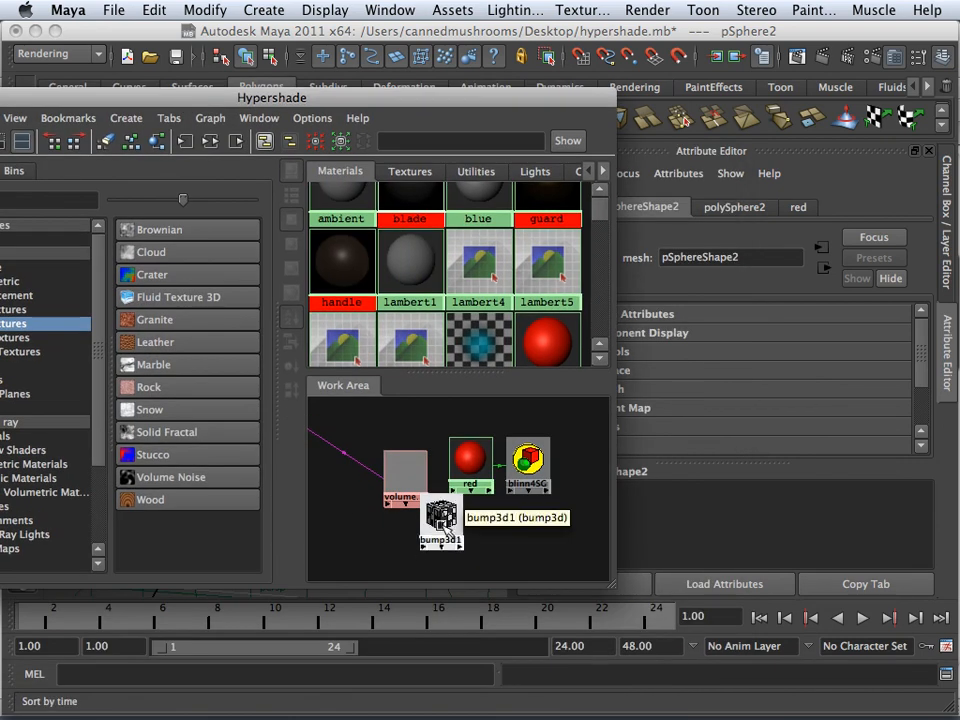
click(441, 518)
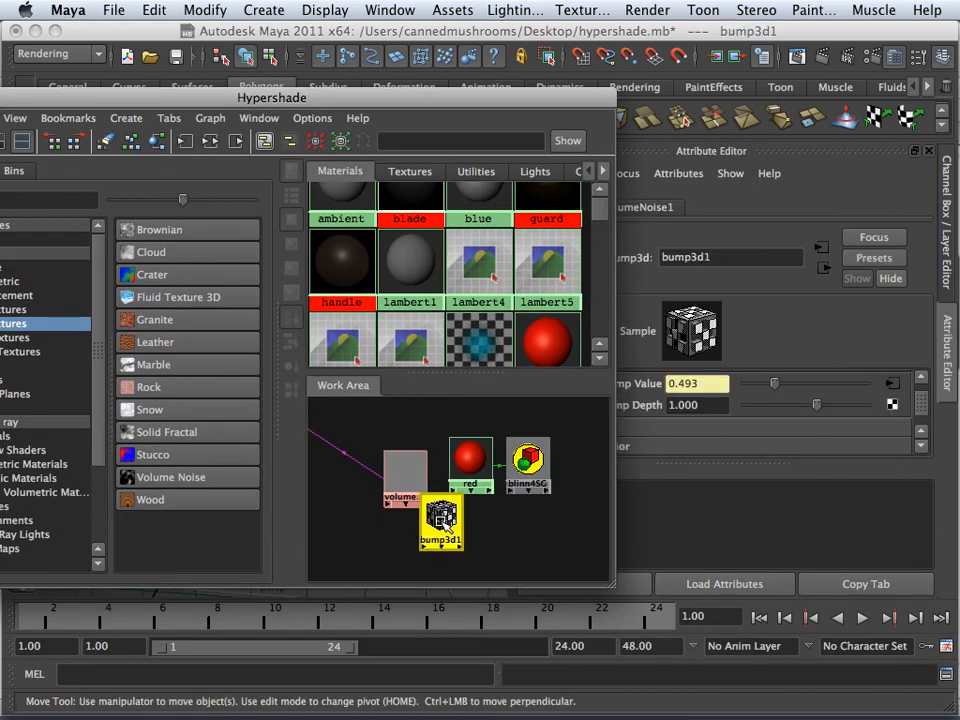
drag(495, 108, 167, 272)
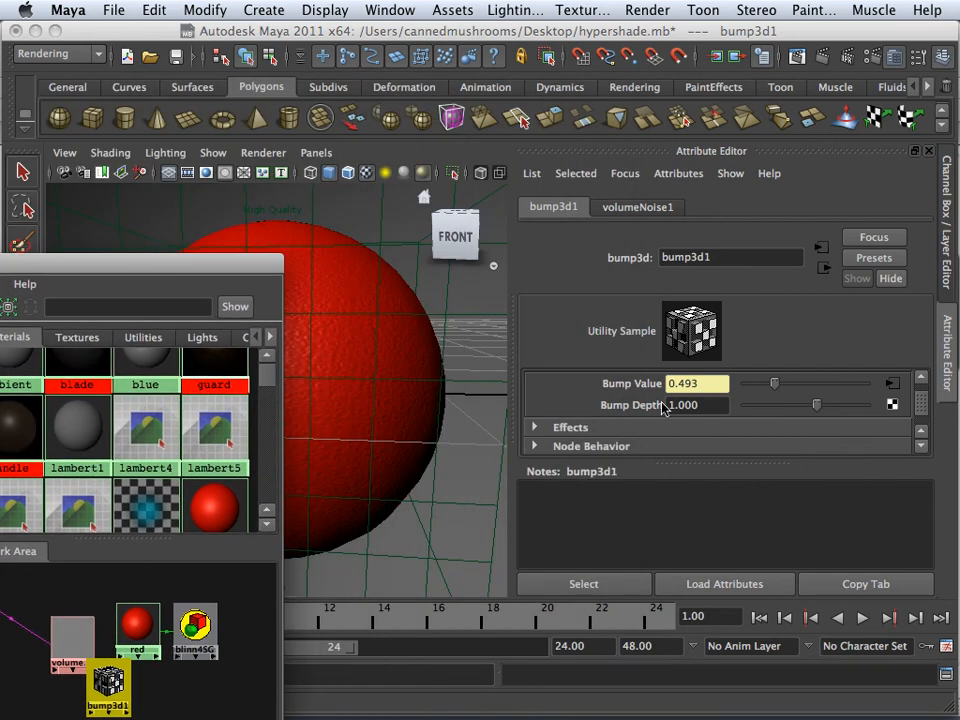
click(708, 410)
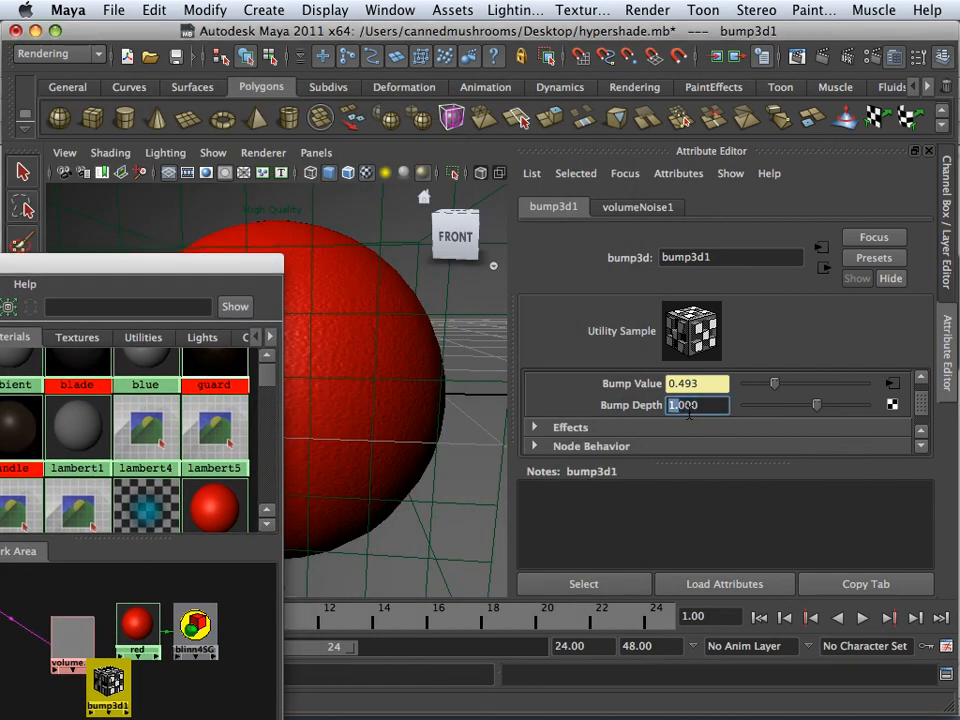
text(.25)
key(Return)
Step: Render the sphere with the reduced bump depth and examine the rendered surface at different magnifications
click(797, 57)
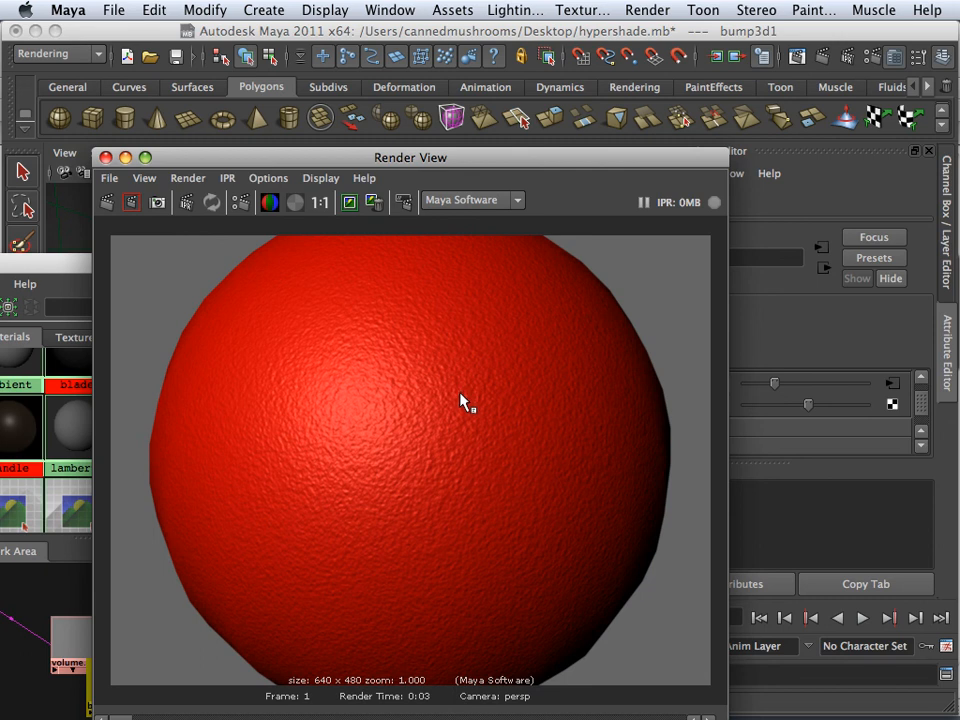
alt+right_drag(461, 394, 461, 394)
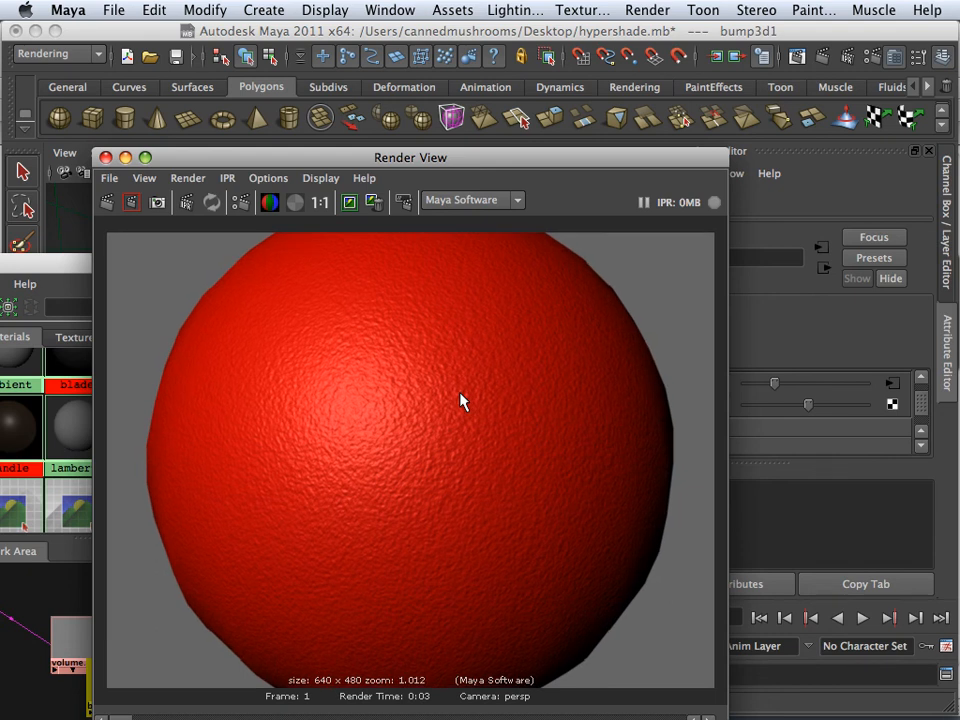
scroll(461, 394, up, 5)
scroll(461, 394, down, 6)
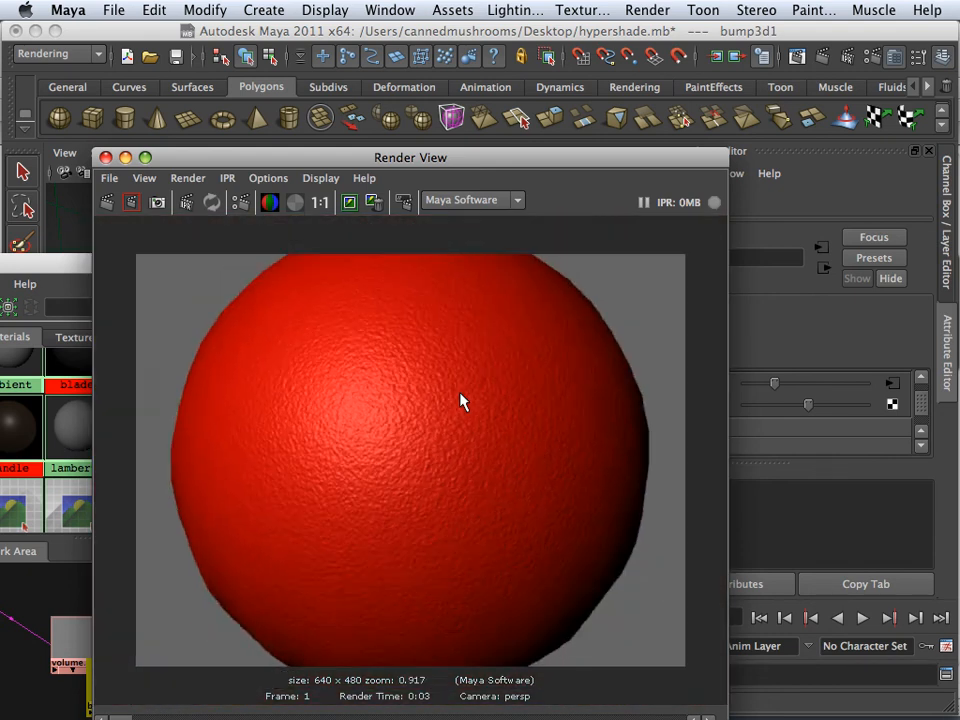
scroll(461, 401, down, 3)
scroll(461, 401, up, 3)
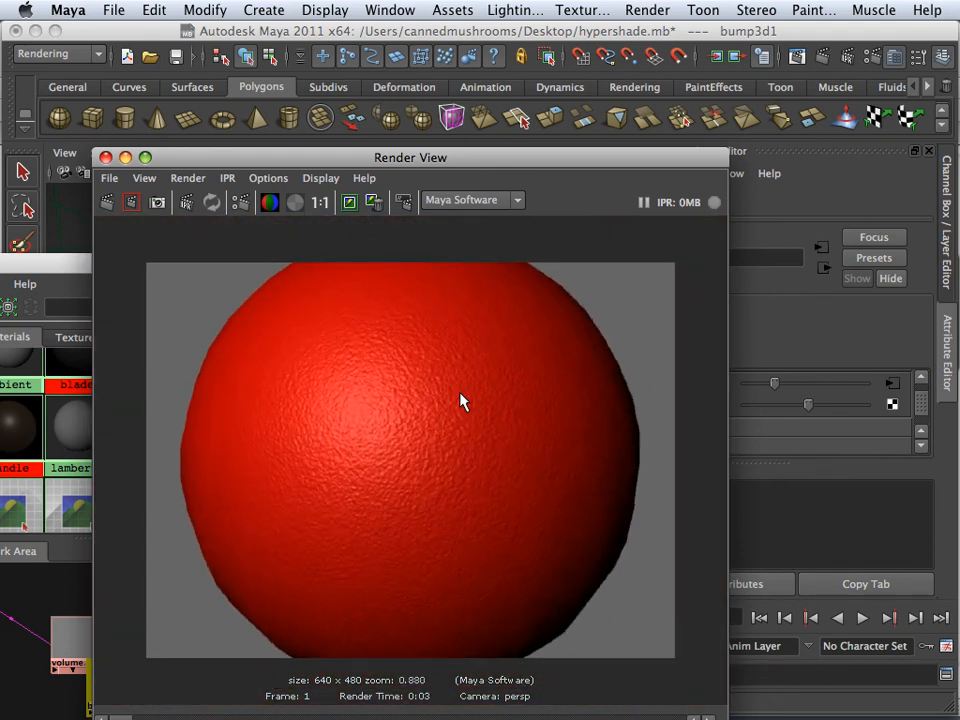
scroll(461, 400, up, 1)
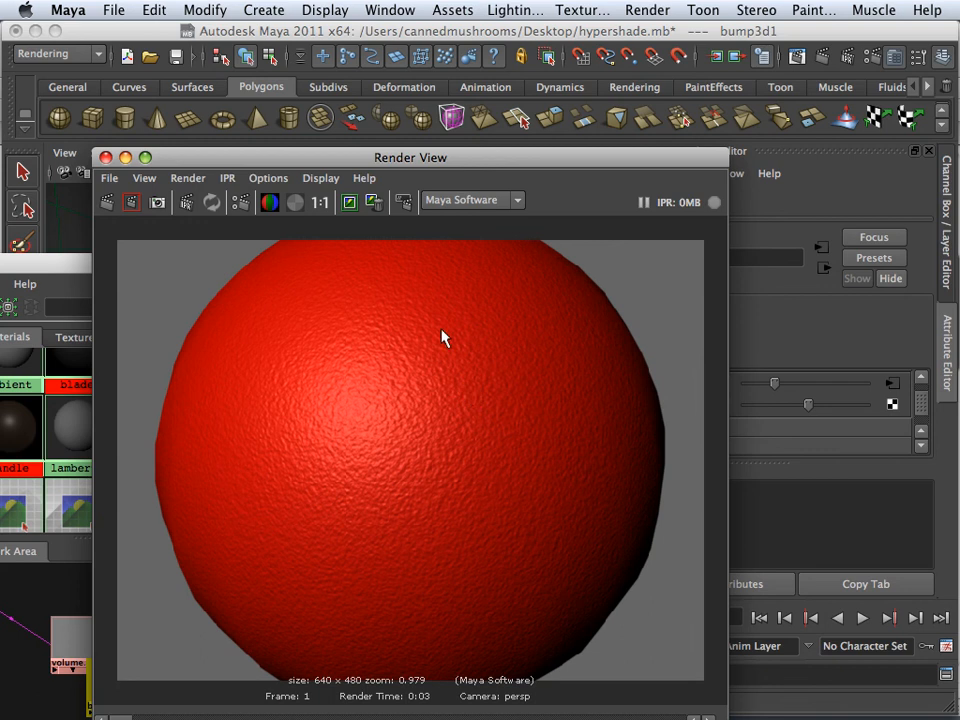
Step: Line up the volume noise and bump3d1 nodes before the red material in the Hypershade work area and bring the render back over it
drag(374, 159, 669, 545)
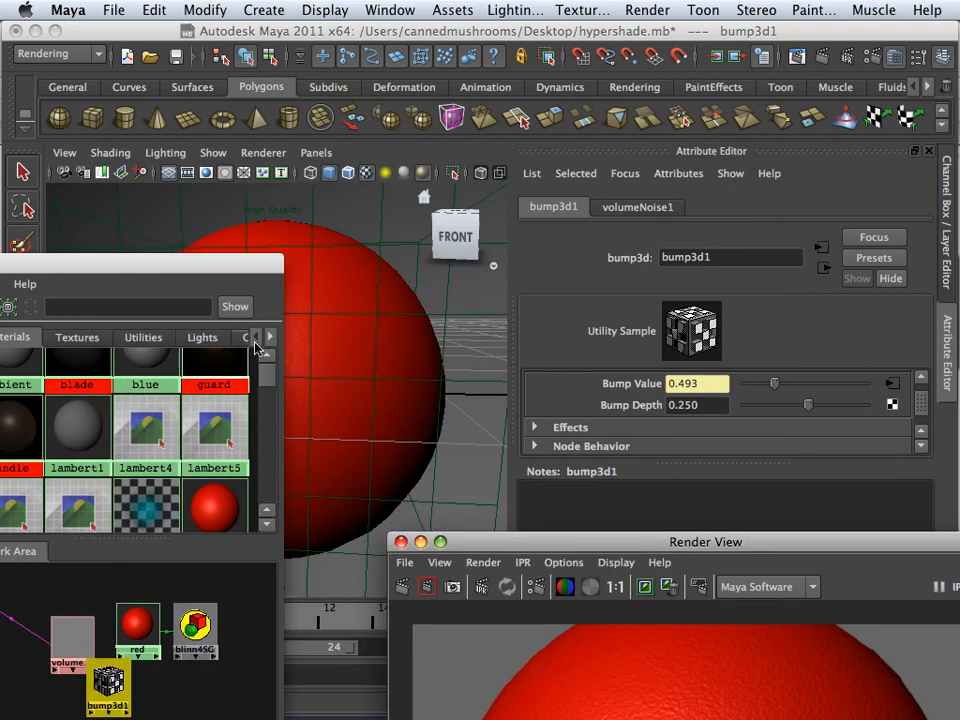
drag(163, 266, 415, 138)
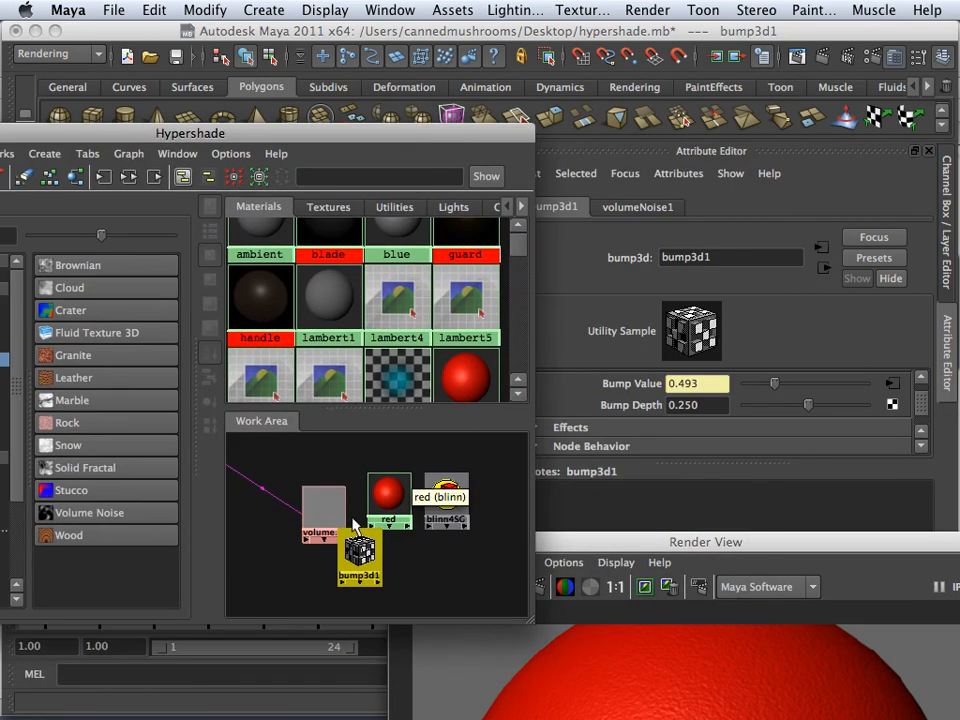
click(322, 507)
scroll(690, 442, down, 5)
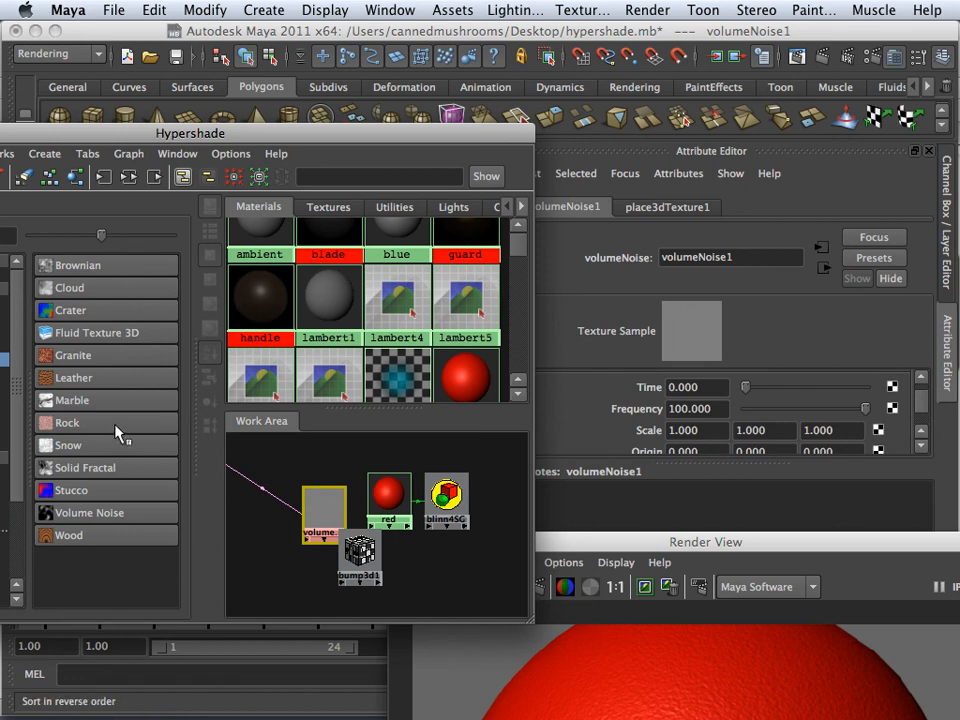
drag(322, 505, 265, 492)
drag(350, 556, 313, 506)
click(327, 500)
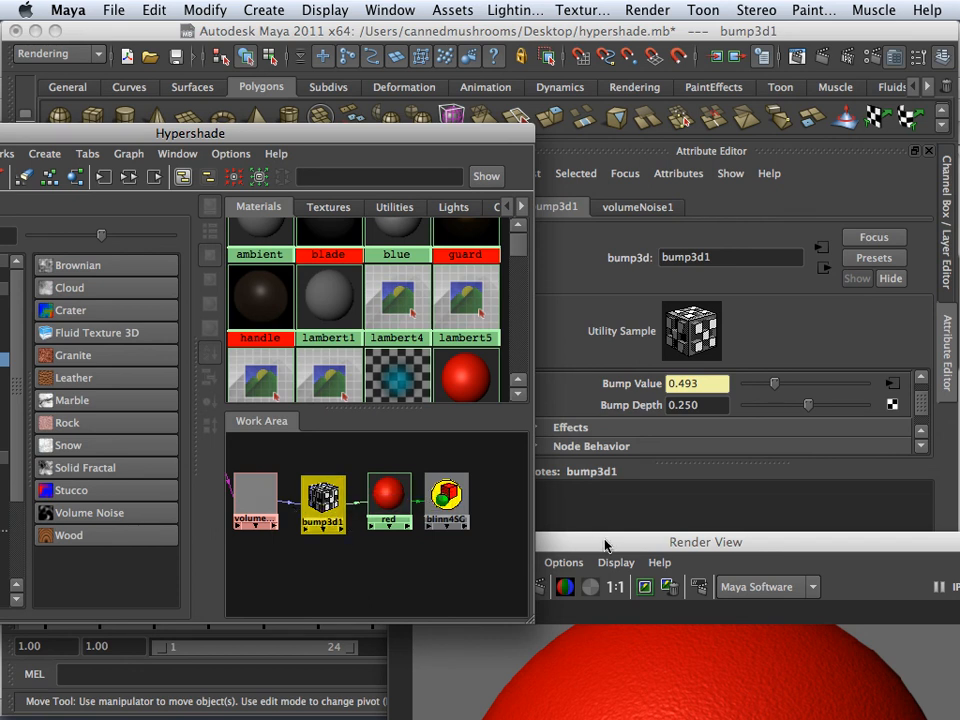
drag(606, 542, 395, 142)
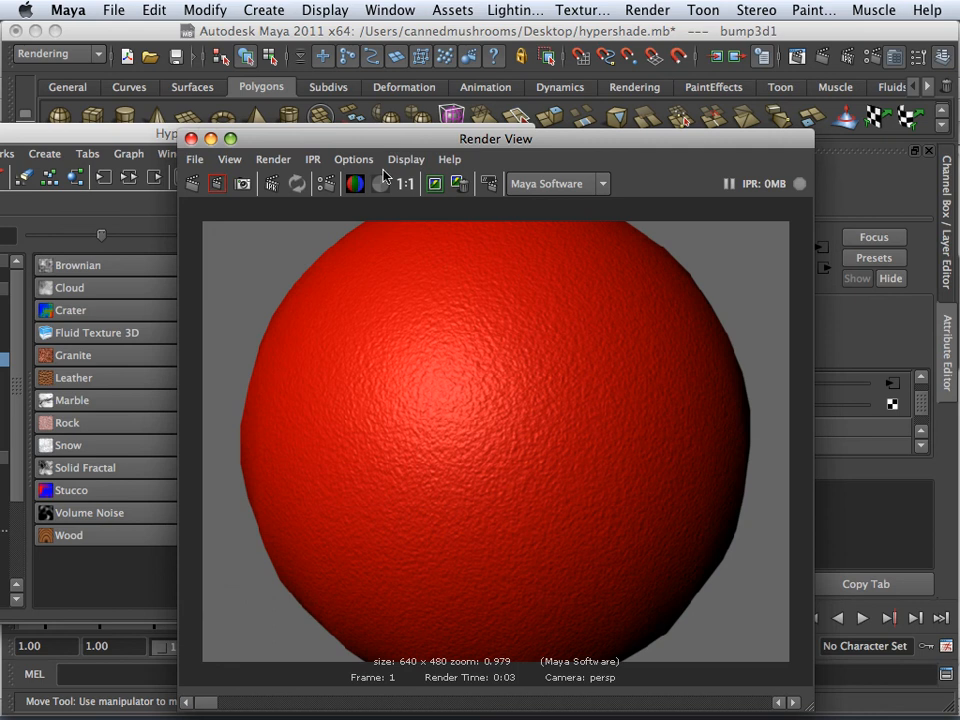